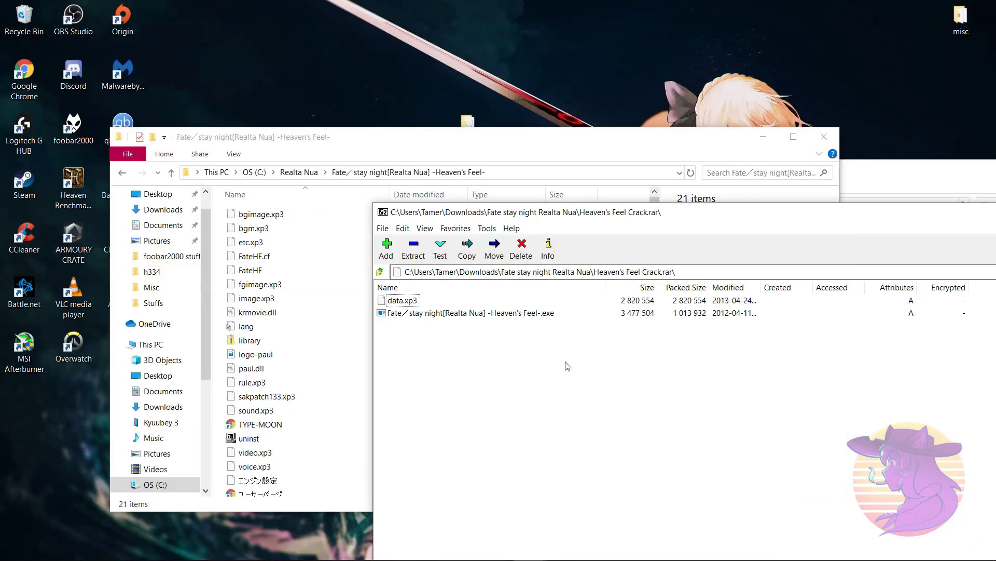
- Copy the crack's data.xp3 and Fate exe from the archive into the -Fate- game folder
drag(371, 308, 336, 312)
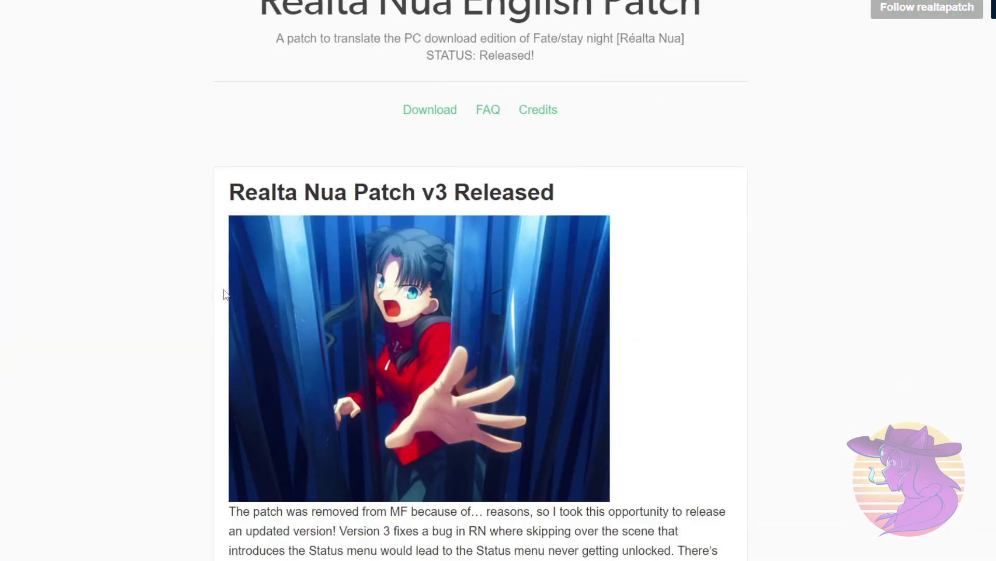
- Follow the Tumblr page's 'Patch download (version 3)' link, which ends in a 403 access error
scroll(223, 292, down, 4)
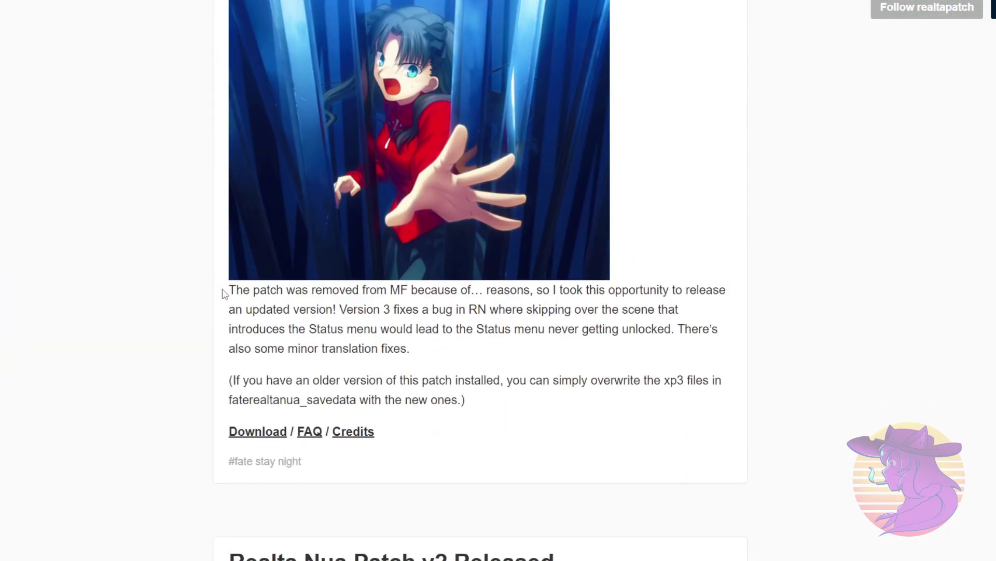
click(272, 434)
scroll(277, 429, down, 5)
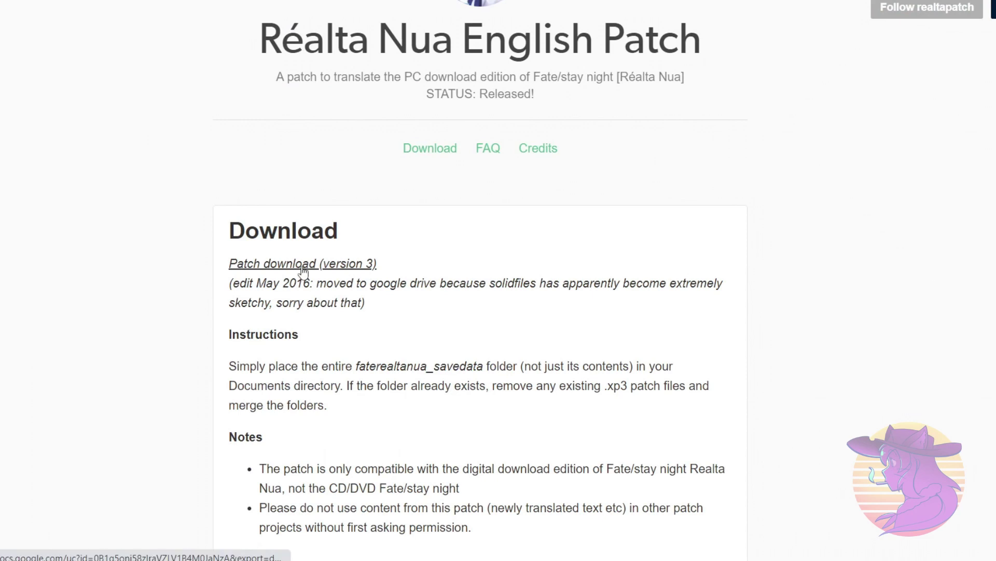
click(304, 265)
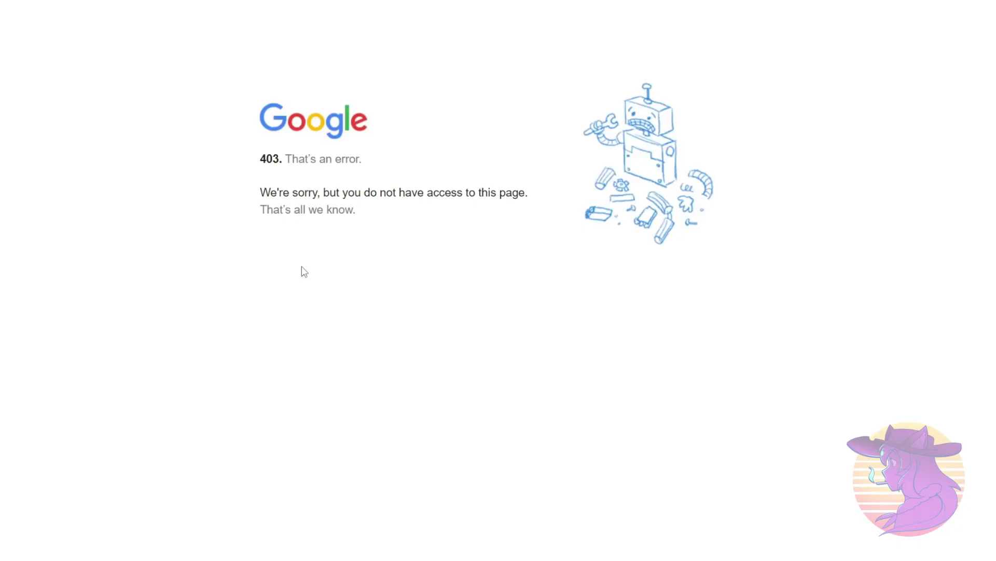
drag(304, 272, 267, 192)
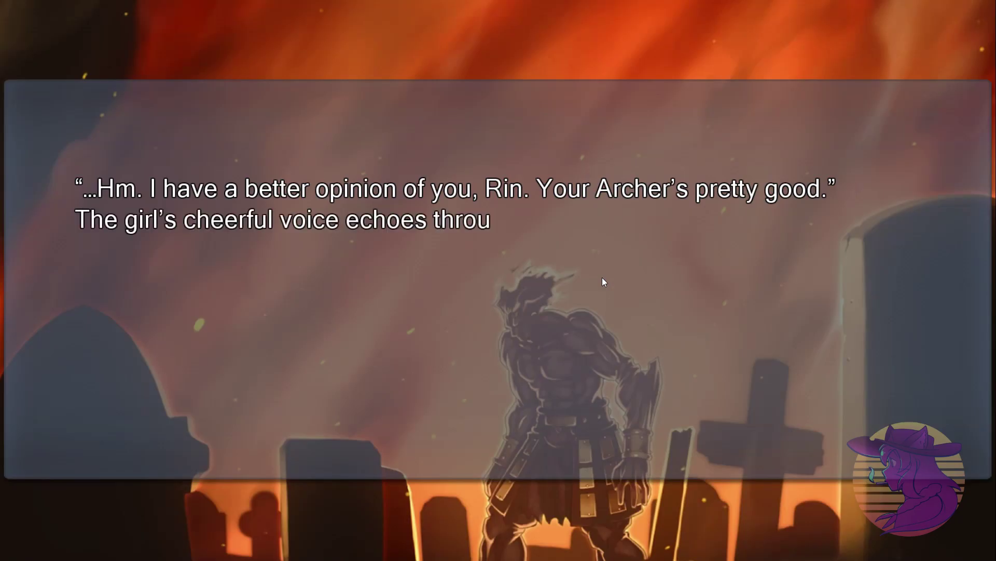
- Advance the game dialogue, then scroll through the YouTube comments about the missing English patch
click(608, 295)
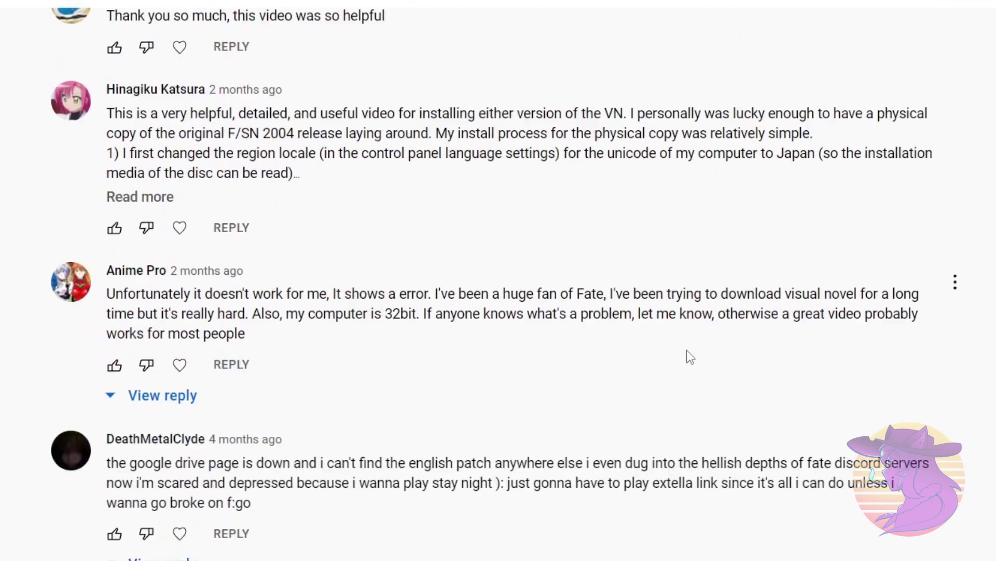
scroll(690, 356, down, 15)
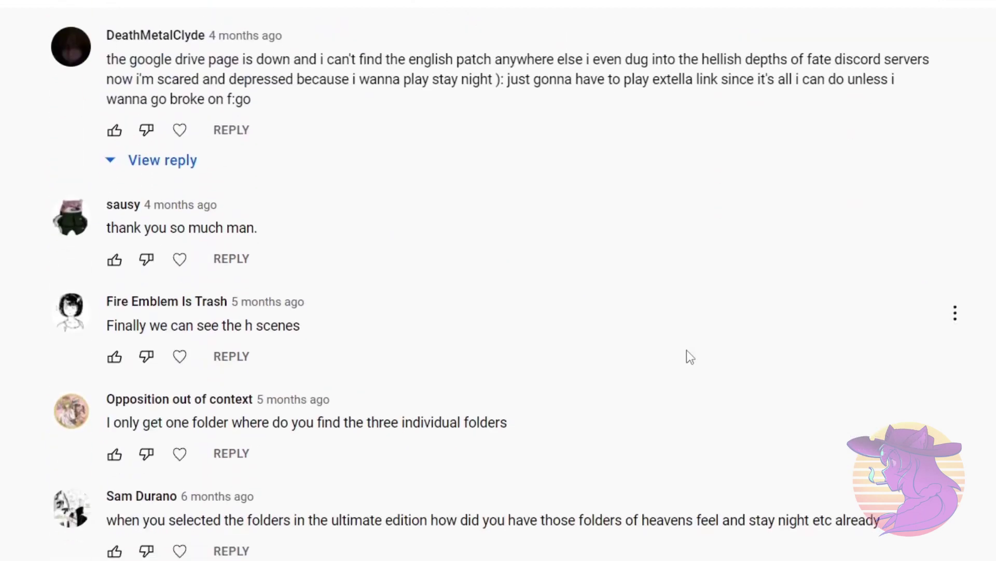
scroll(687, 350, down, 12)
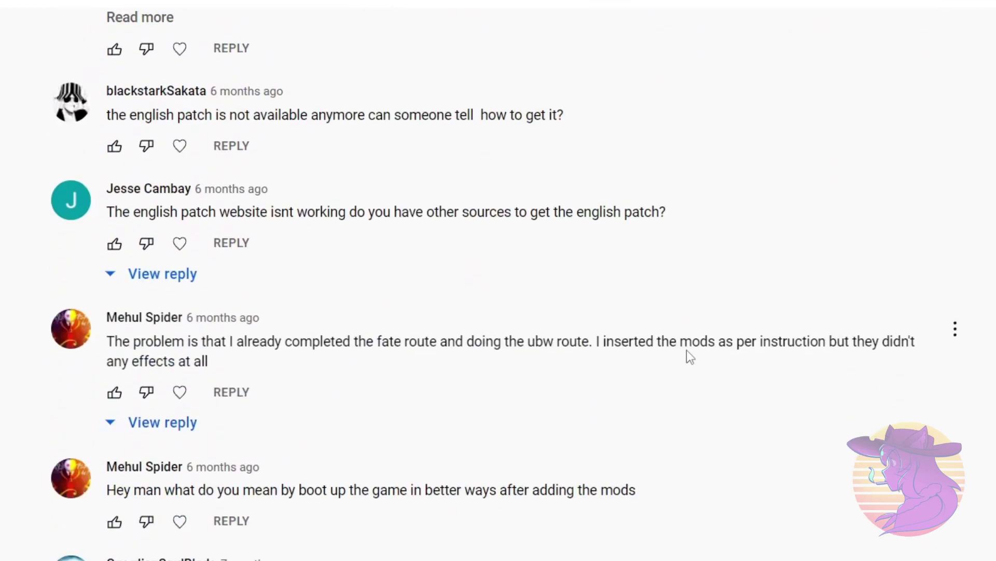
scroll(686, 350, down, 8)
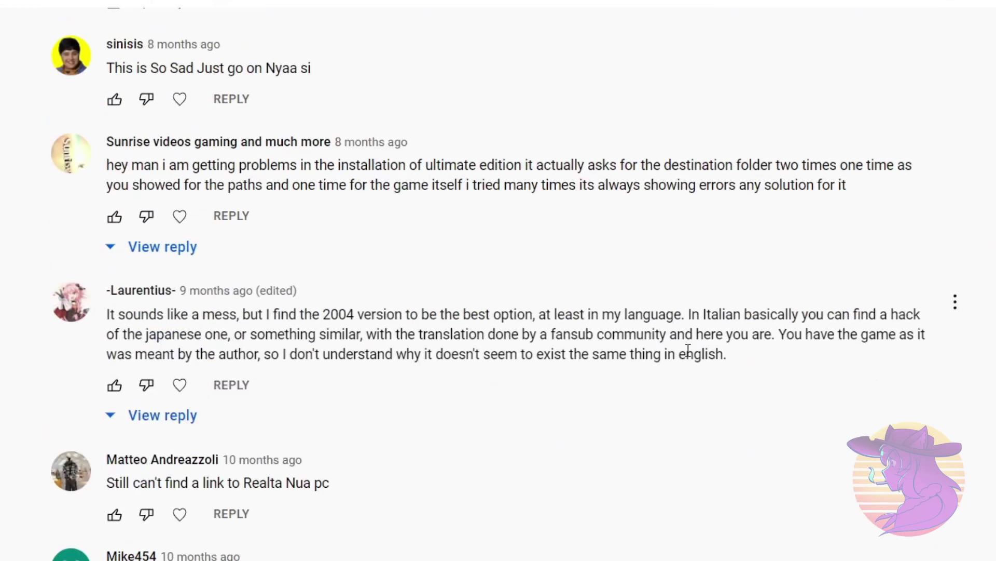
scroll(687, 350, down, 11)
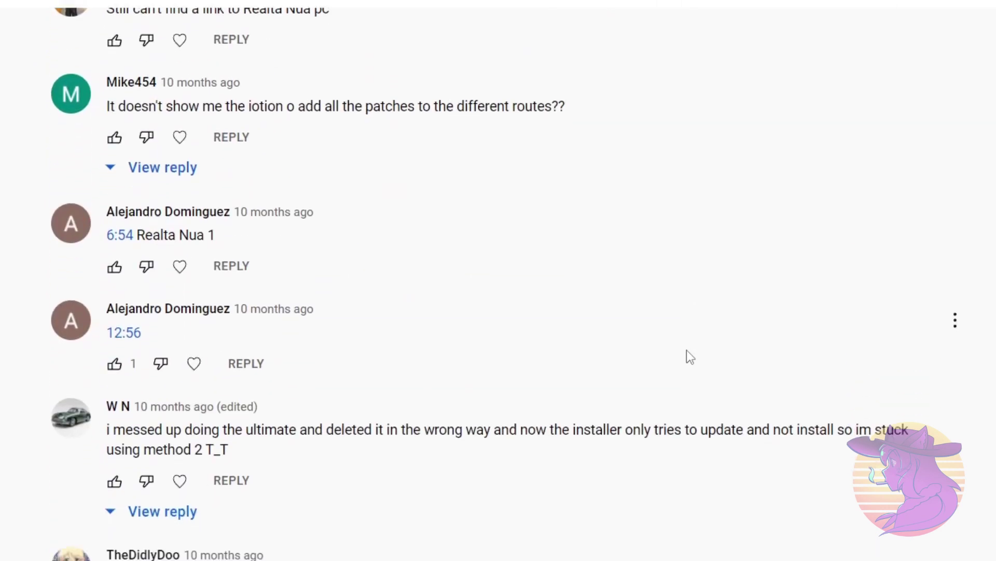
scroll(687, 350, down, 13)
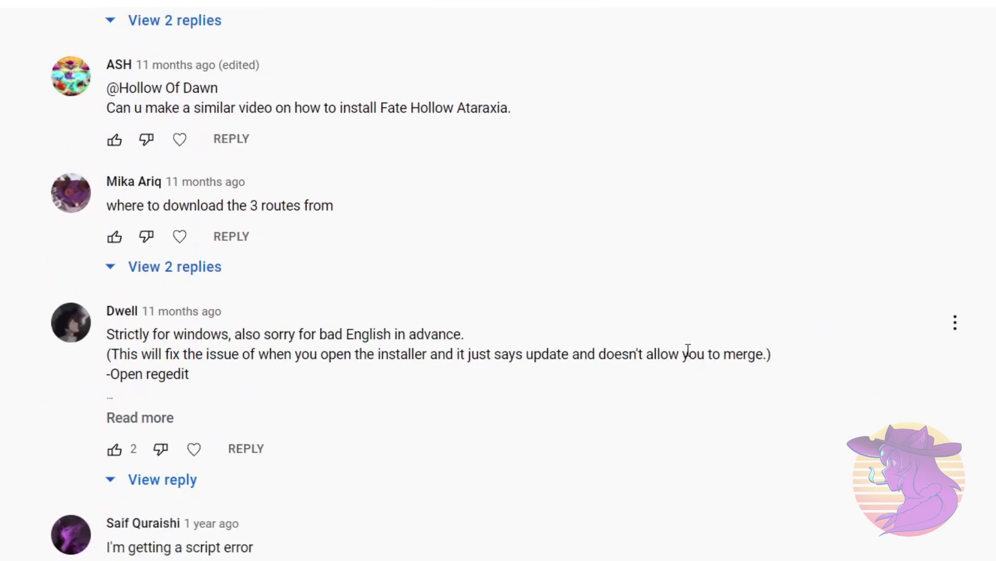
scroll(687, 351, down, 6)
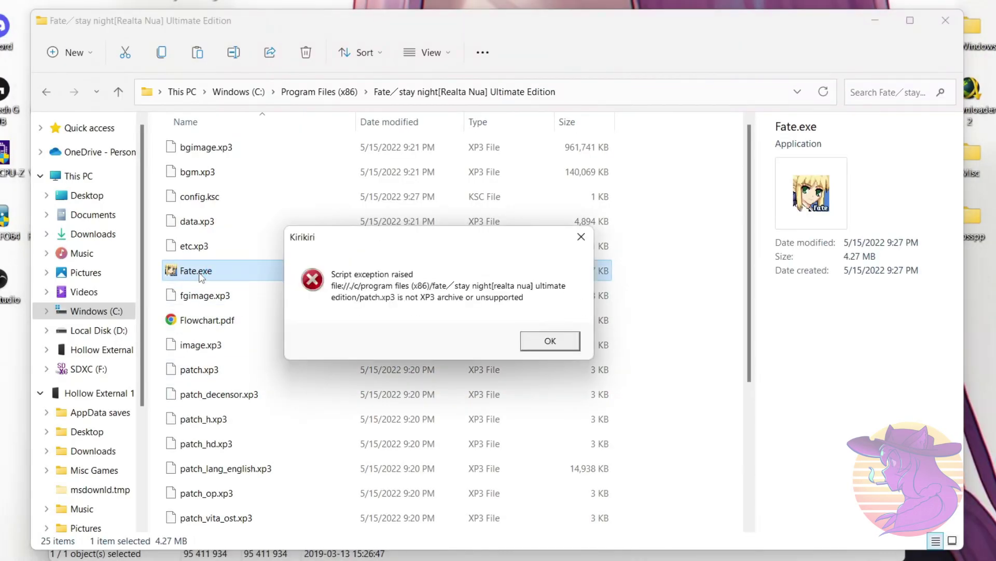
- Dismiss the Kirikiri patch.xp3 error, select the patch .xp3 files, and launch Fate.exe
click(579, 341)
drag(637, 367, 570, 547)
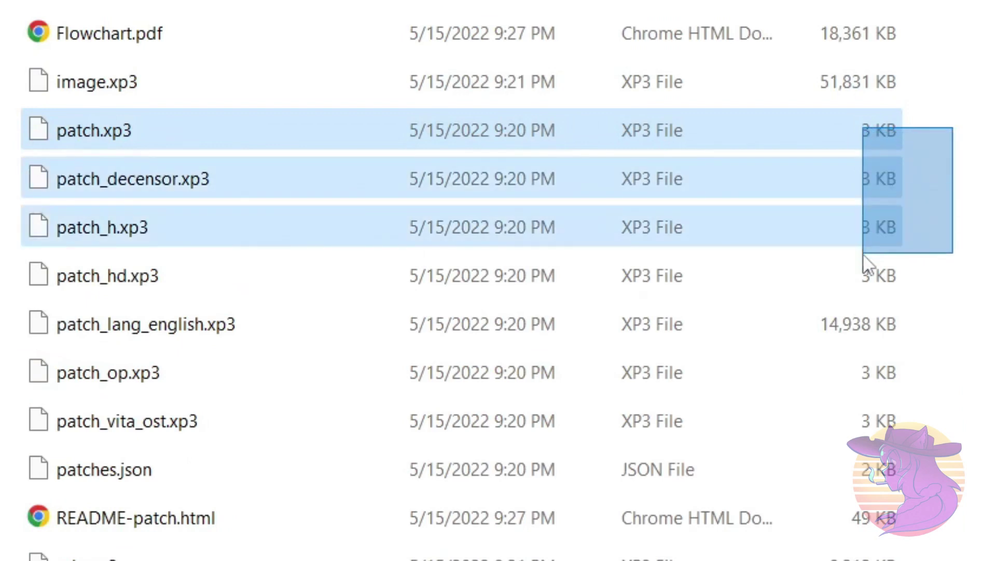
drag(818, 468, 825, 444)
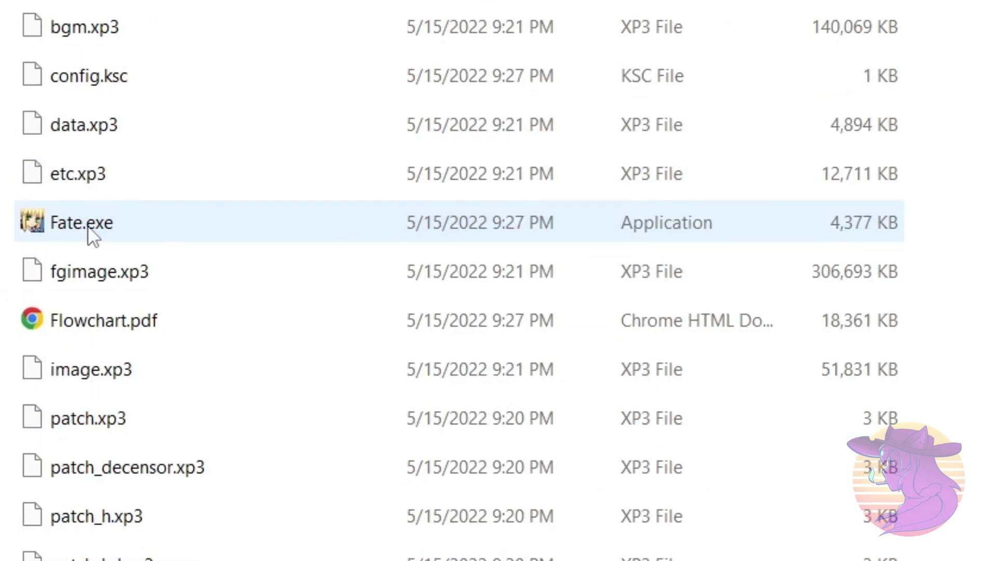
double_click(78, 225)
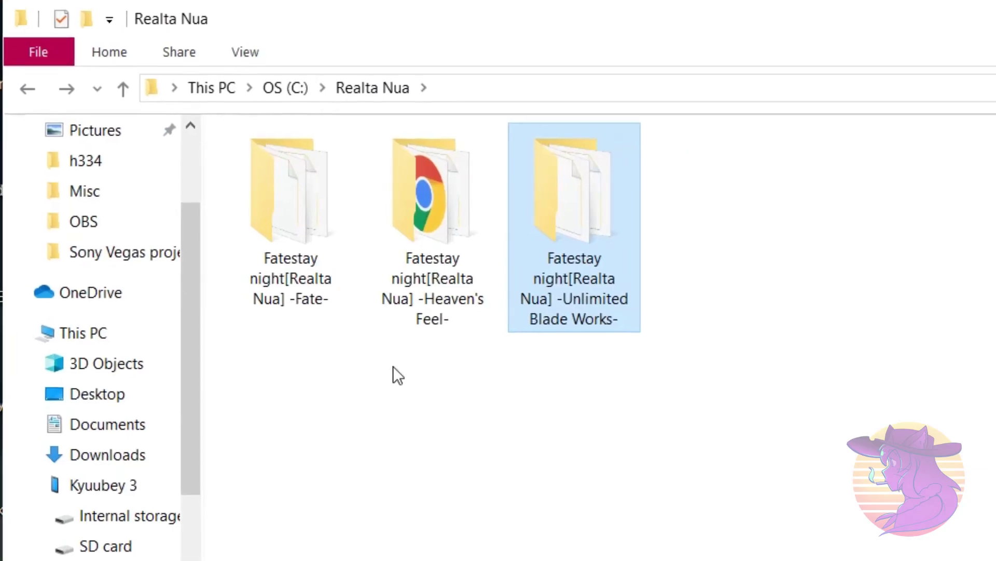
- Copy the two crack files from the WinRAR window into the UBW route folder
click(305, 369)
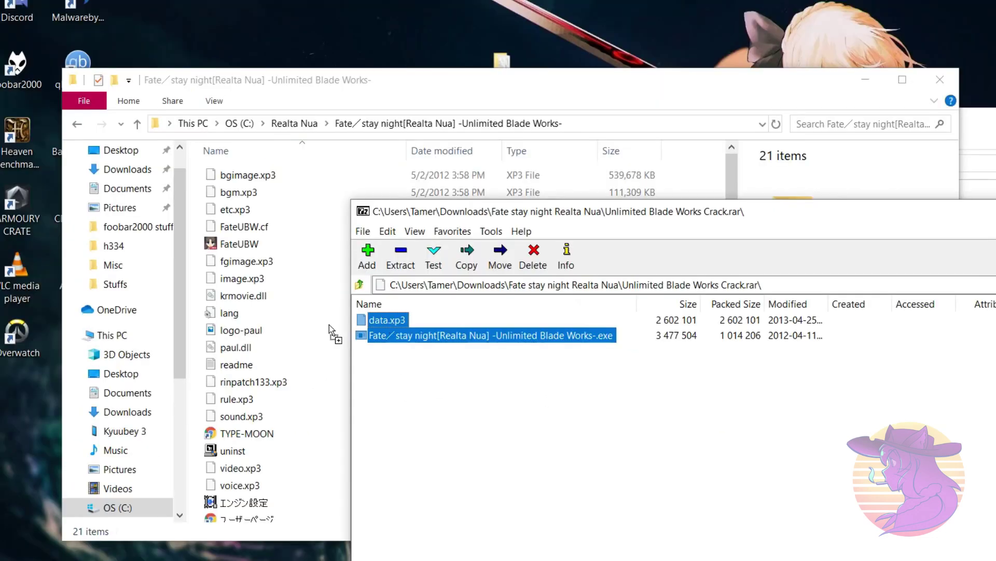
drag(334, 329, 326, 253)
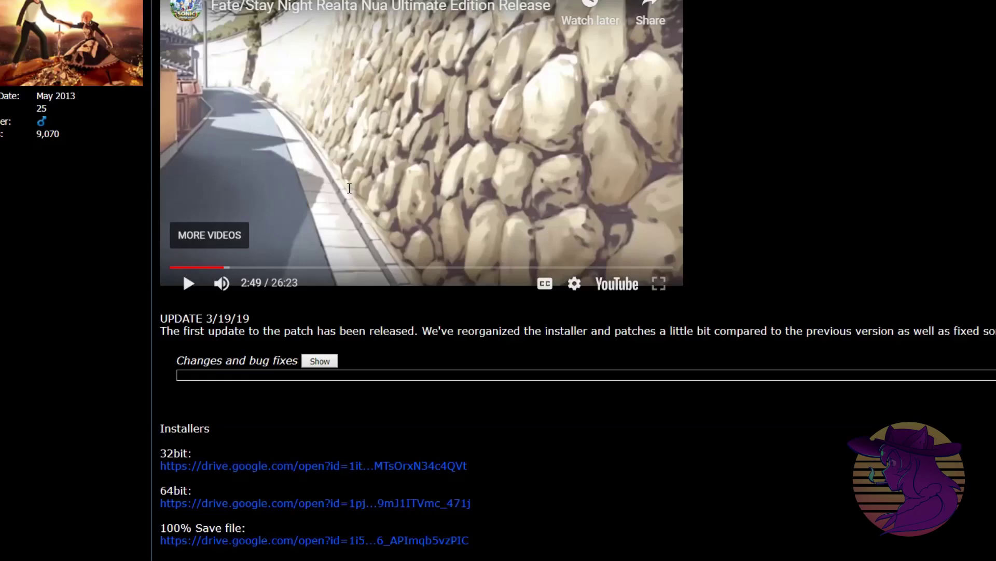
scroll(347, 232, down, 4)
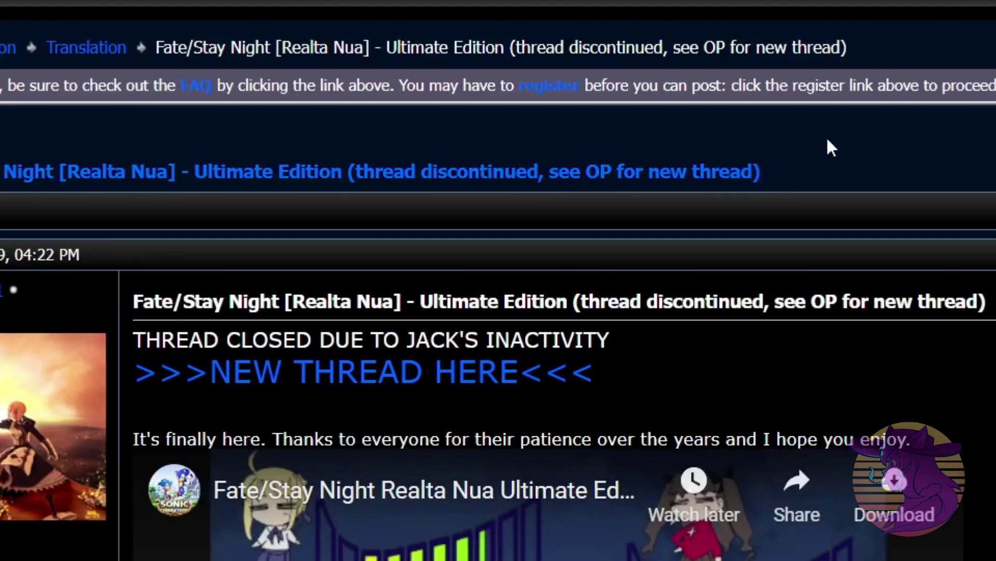
- Open the new Réalta Nua Ultimate Edition thread on the Beast's Lair forum
scroll(827, 146, down, 1)
scroll(825, 97, down, 2)
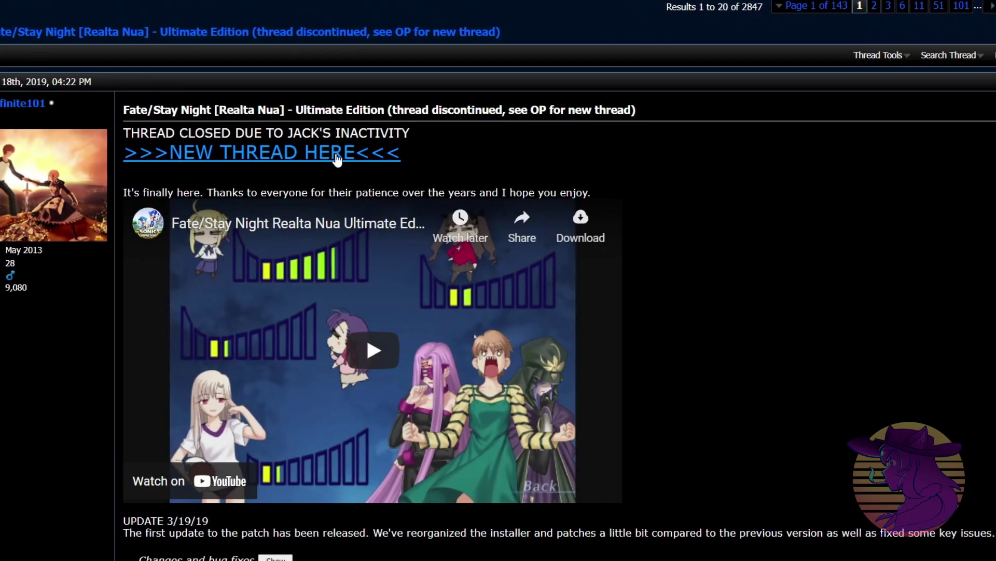
click(327, 155)
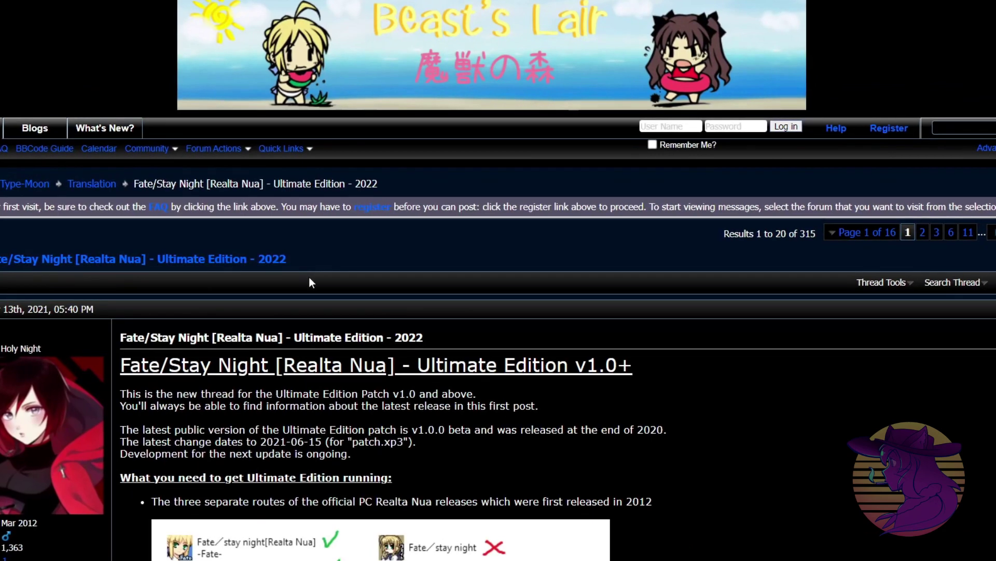
scroll(328, 271, down, 2)
scroll(328, 271, down, 3)
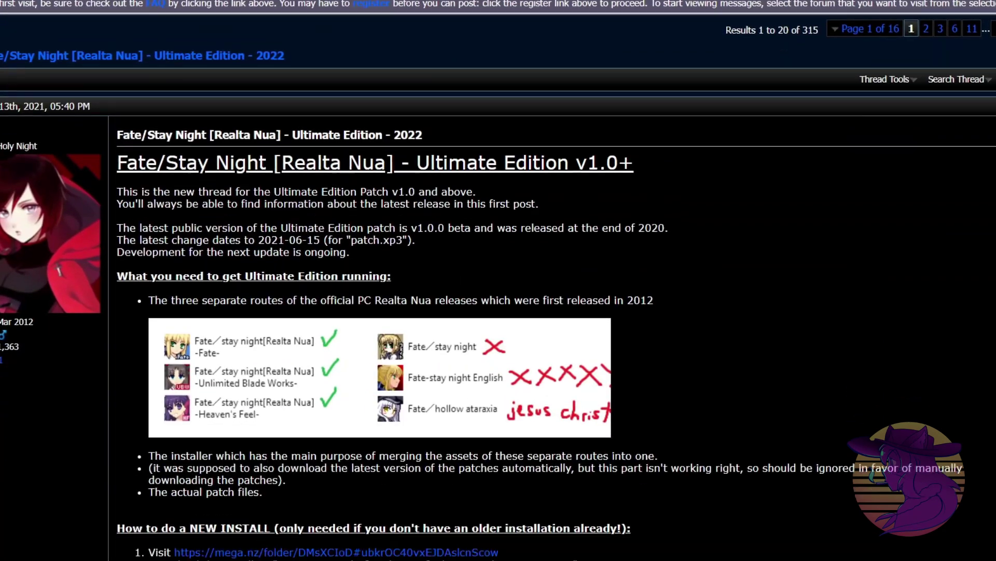
scroll(330, 275, down, 1)
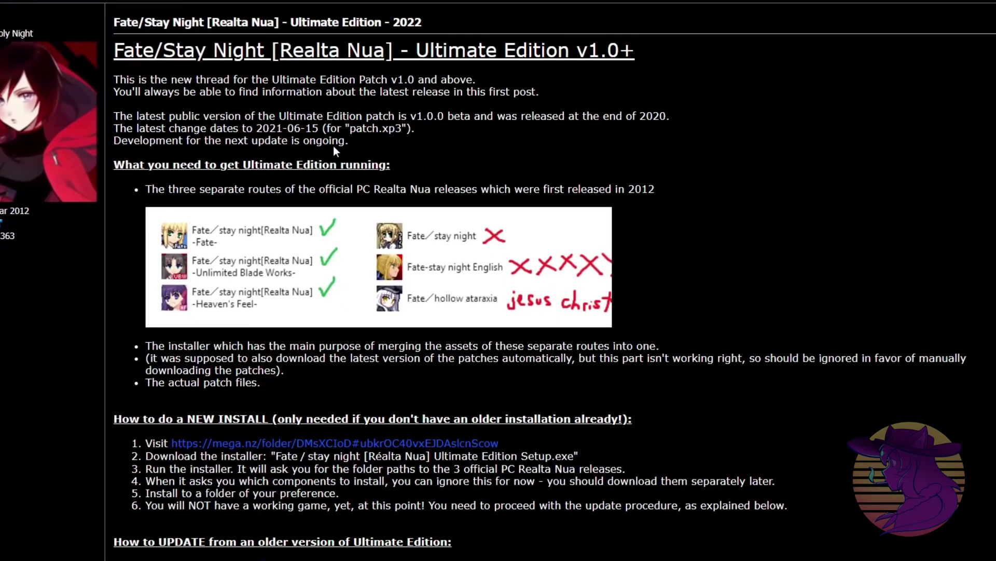
- Read the thread's Ultimate Edition v1.0+ intro and its new-install and update instructions
triple_click(227, 66)
drag(227, 66, 670, 465)
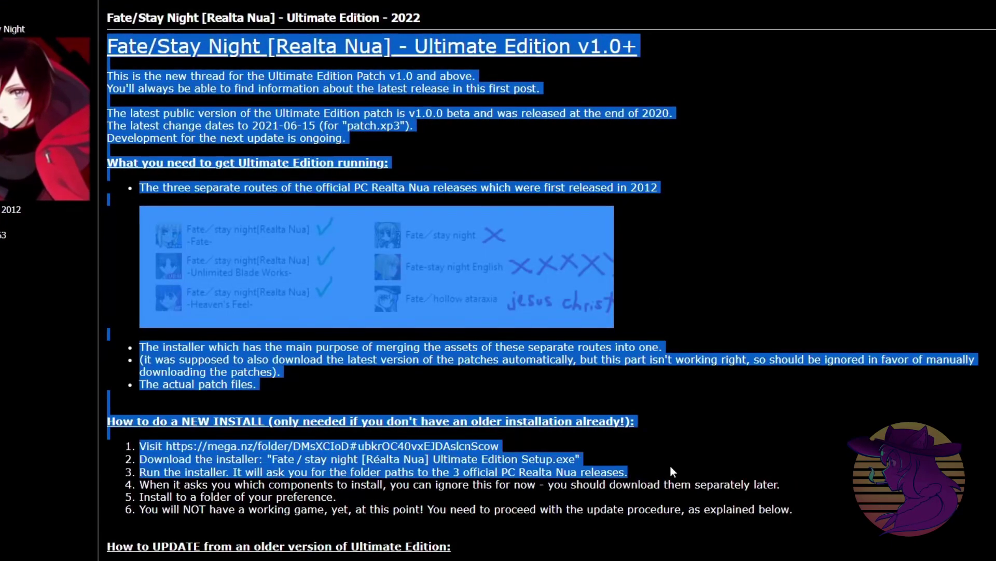
click(687, 437)
scroll(668, 410, down, 1)
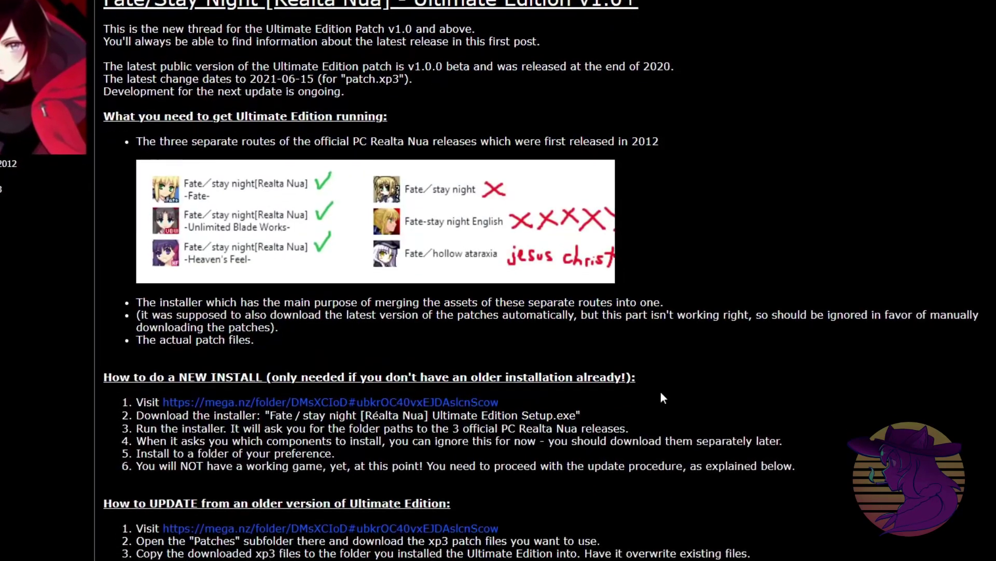
scroll(657, 384, down, 3)
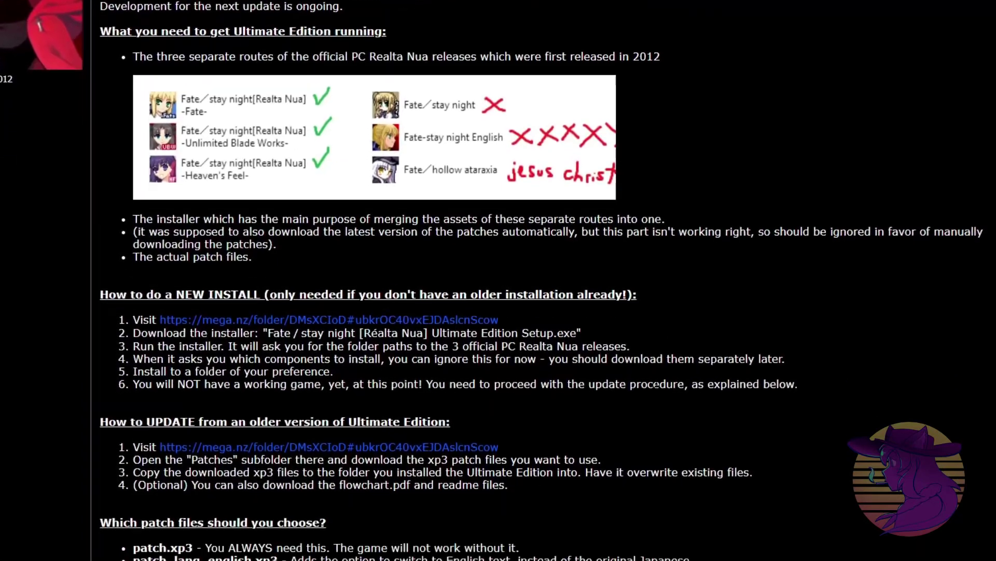
scroll(536, 358, down, 1)
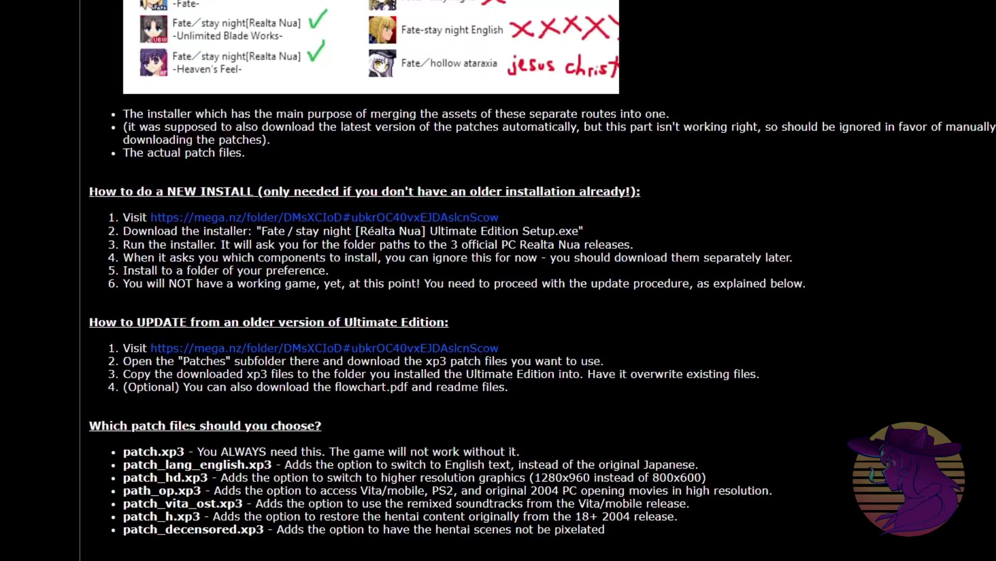
triple_click(421, 203)
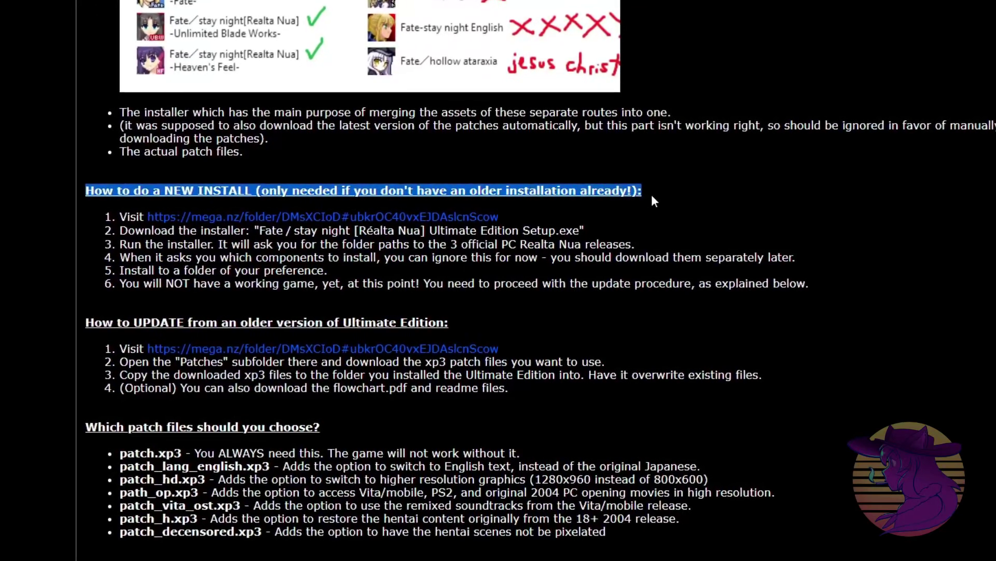
click(93, 322)
drag(89, 322, 470, 323)
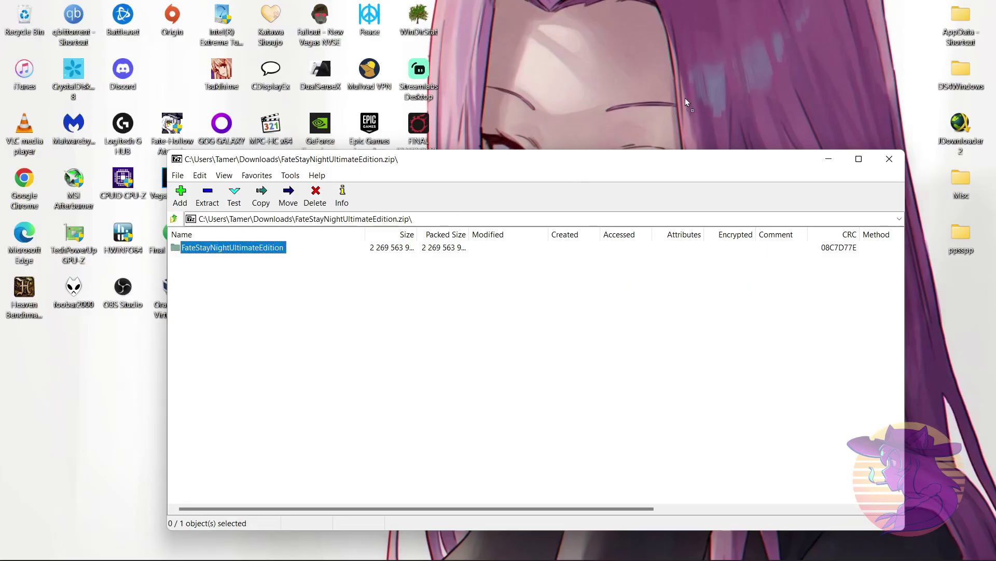
- Extract FateStayNightUltimateEdition to the desktop, open it, and select the Ultimate Edition setup program
drag(690, 78, 690, 79)
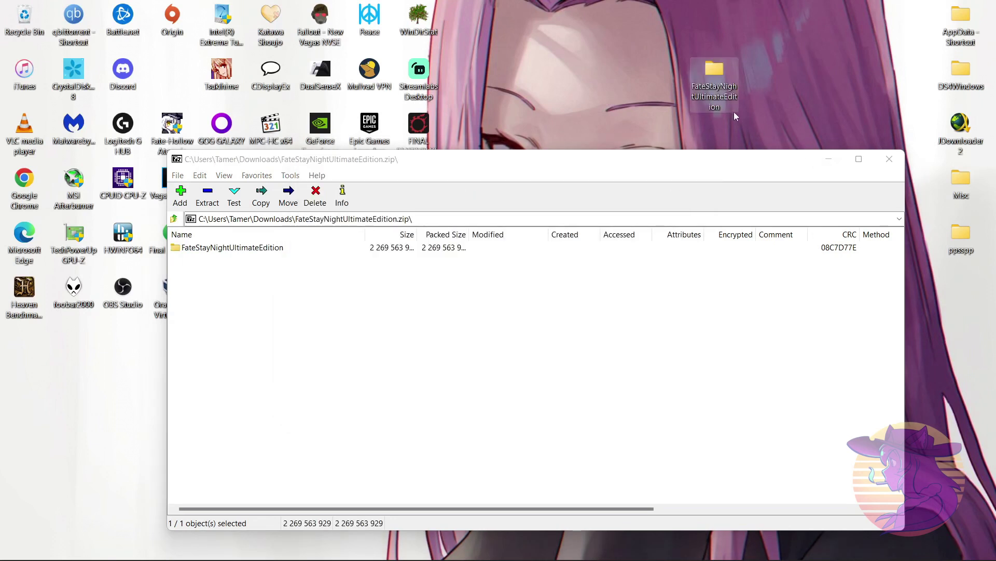
double_click(719, 96)
drag(699, 102, 601, 54)
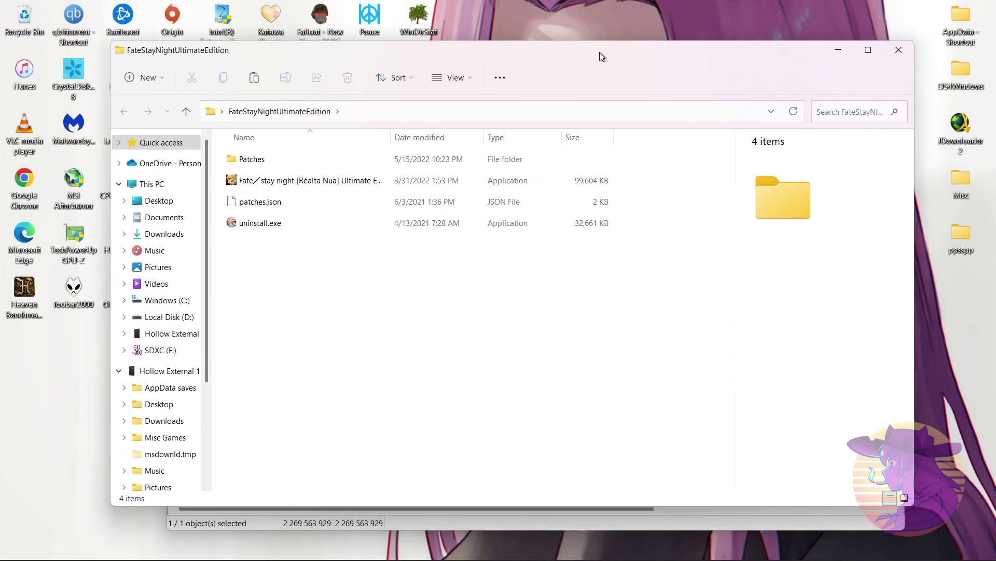
click(309, 181)
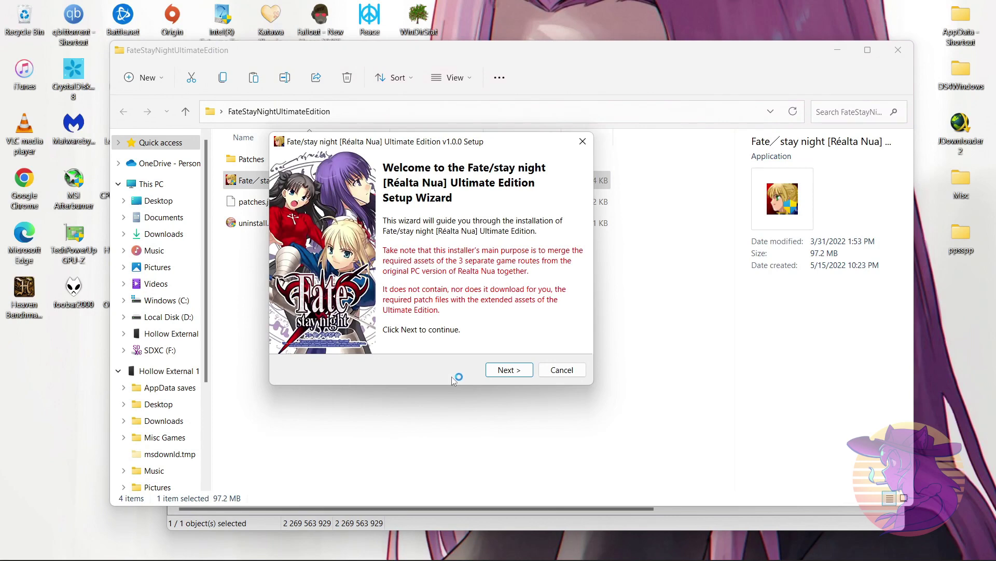
- Move past the setup welcome page and browse for a different install destination
click(503, 368)
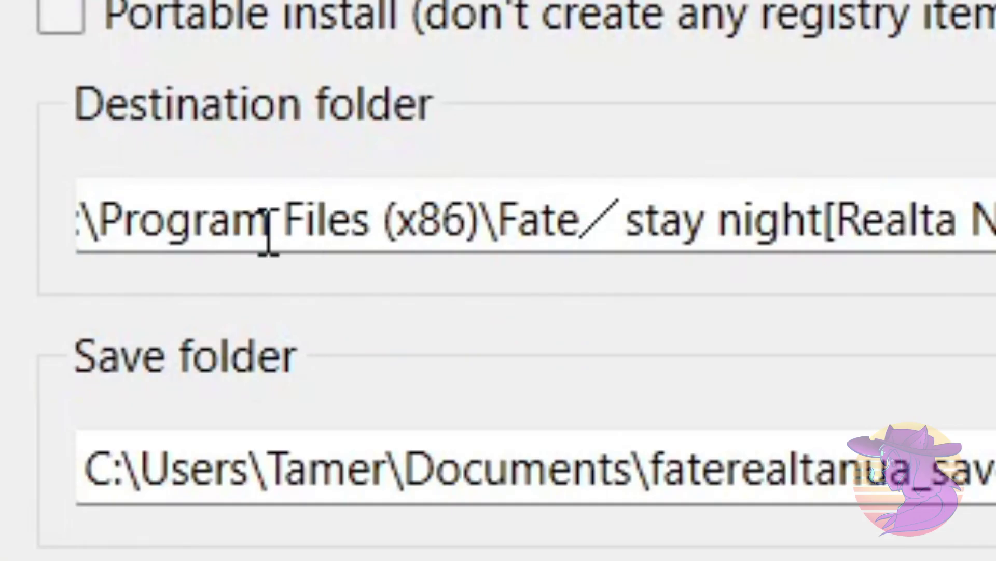
drag(302, 268, 268, 267)
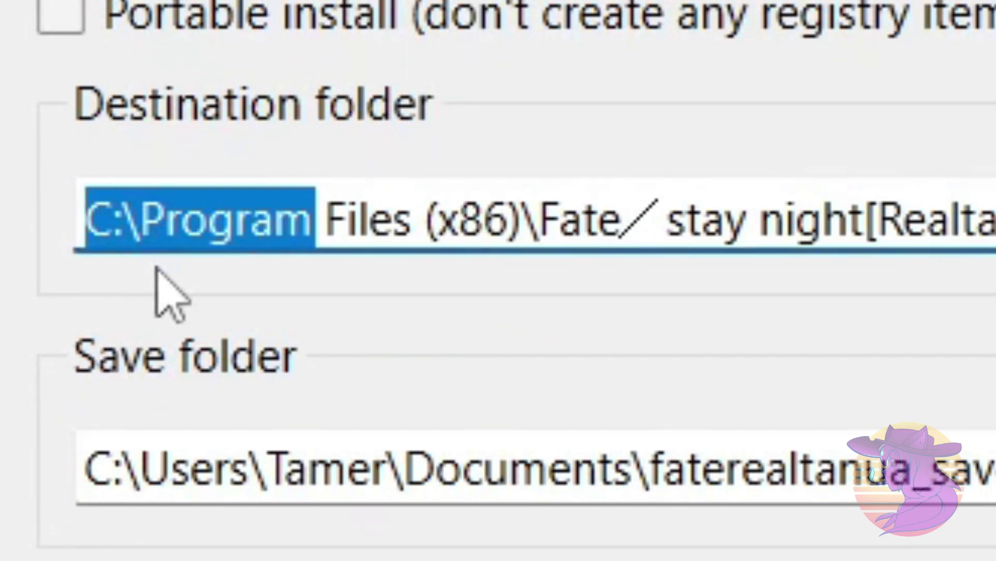
click(127, 229)
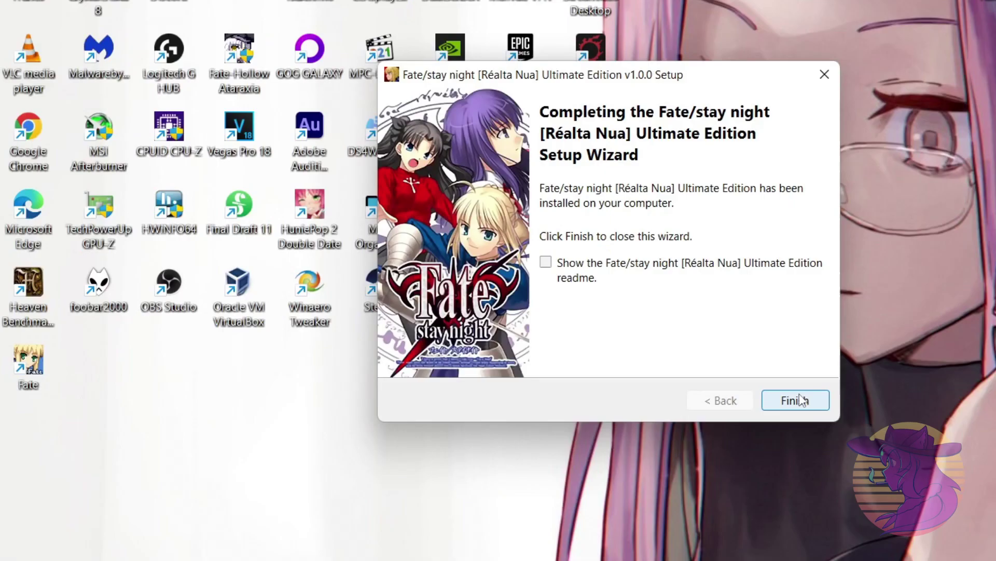
click(796, 401)
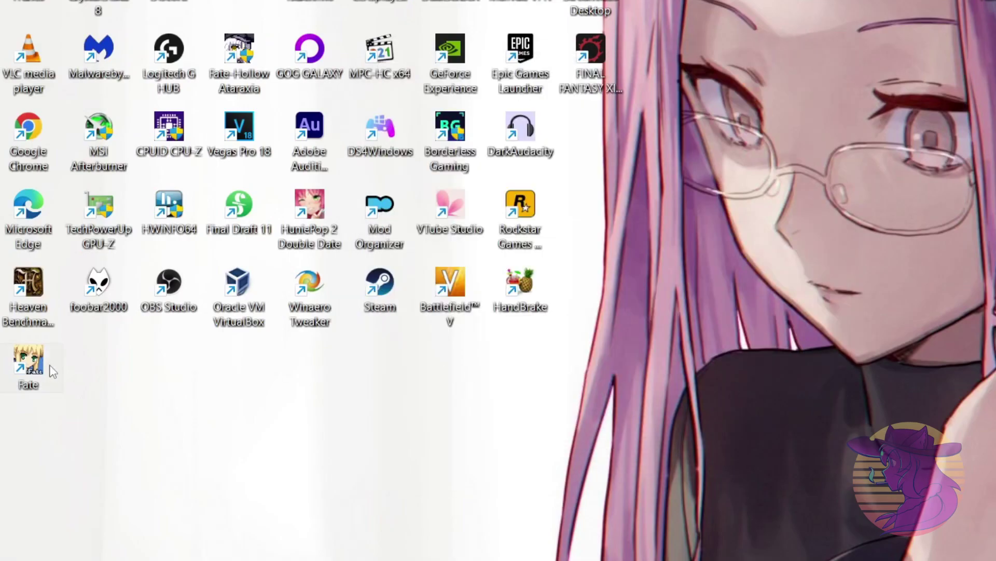
double_click(28, 360)
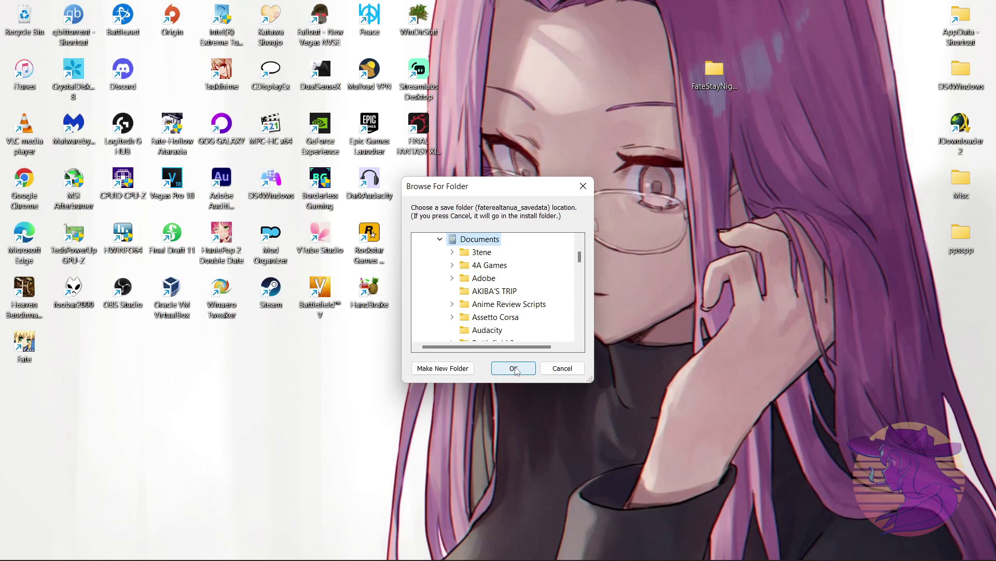
click(513, 368)
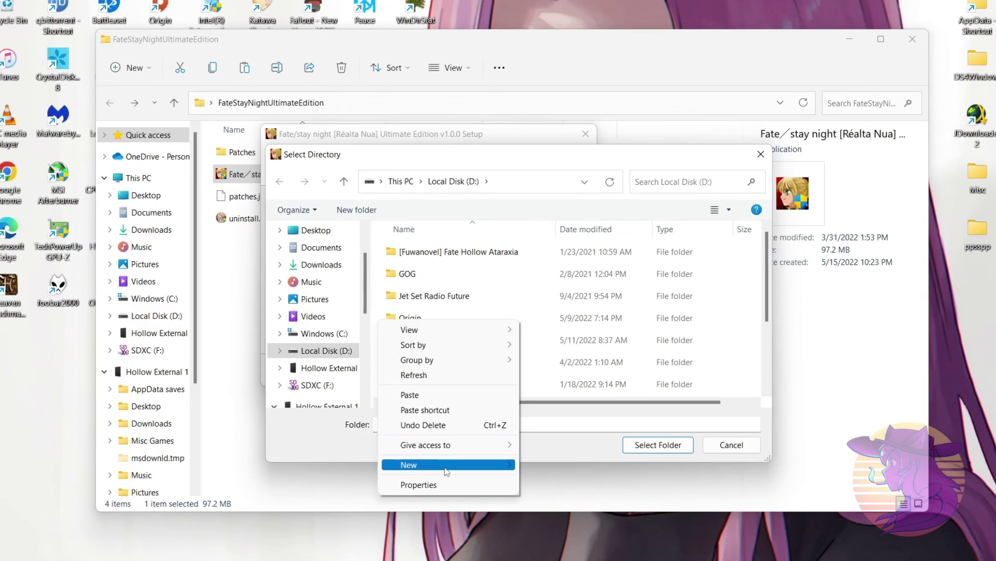
- Create a new FSN folder on drive D and set it as the install destination
mouse_move(467, 469)
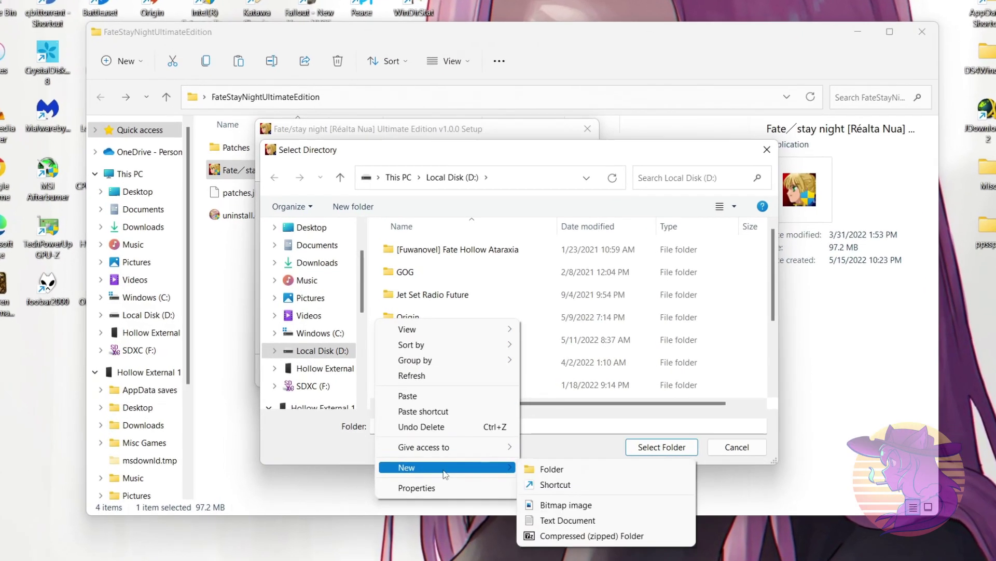
click(524, 474)
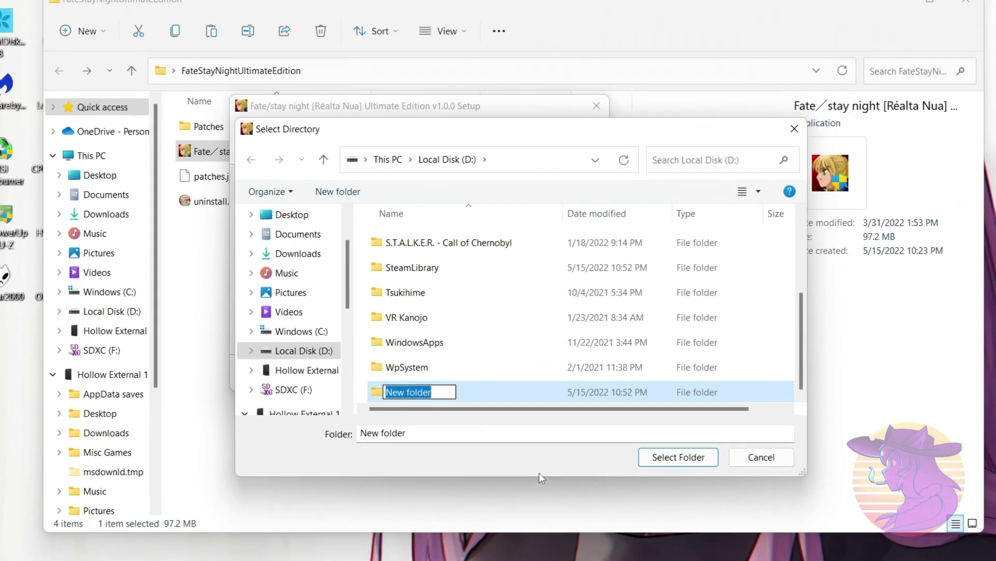
text(FSN)
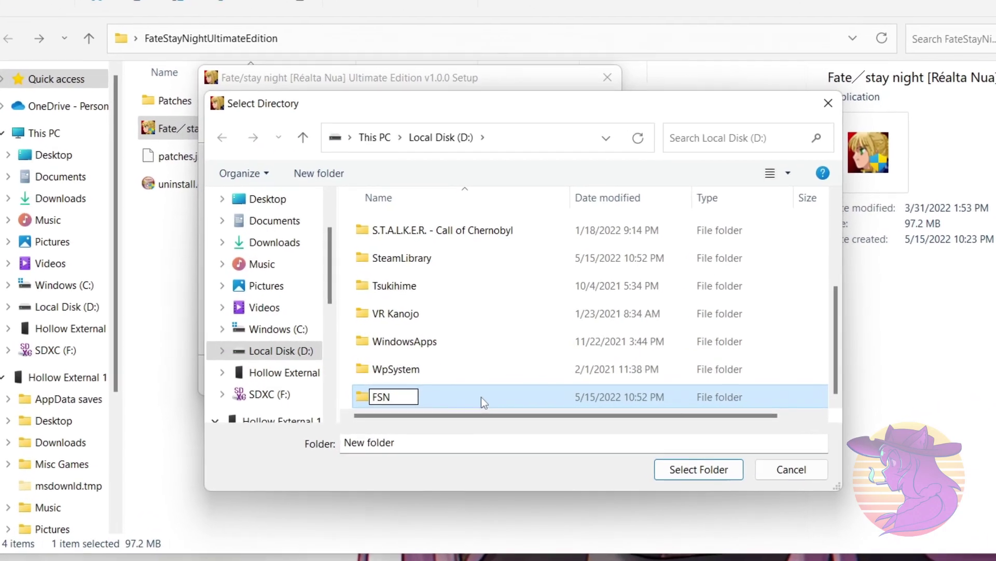
click(478, 398)
double_click(472, 399)
key(Return)
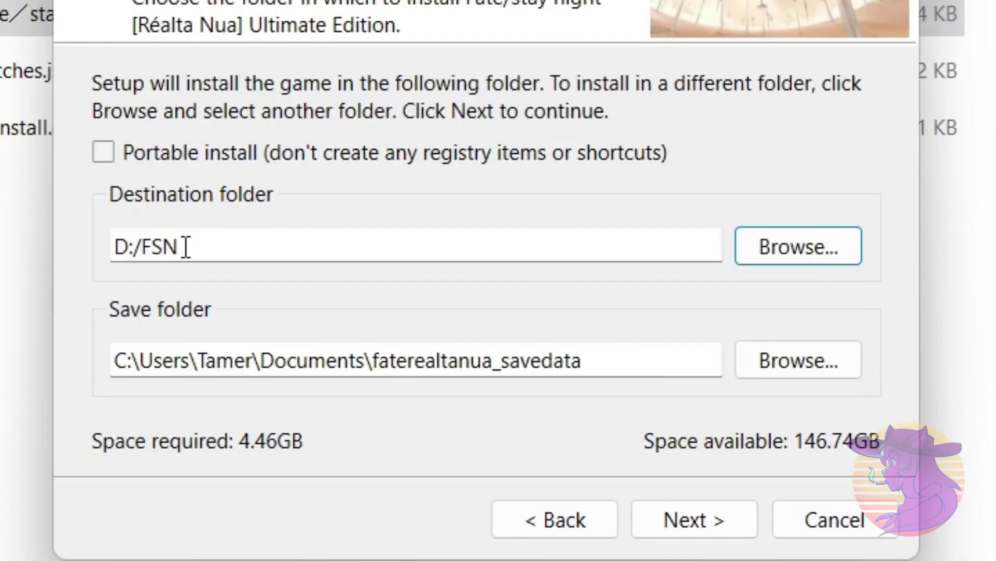
key(Return)
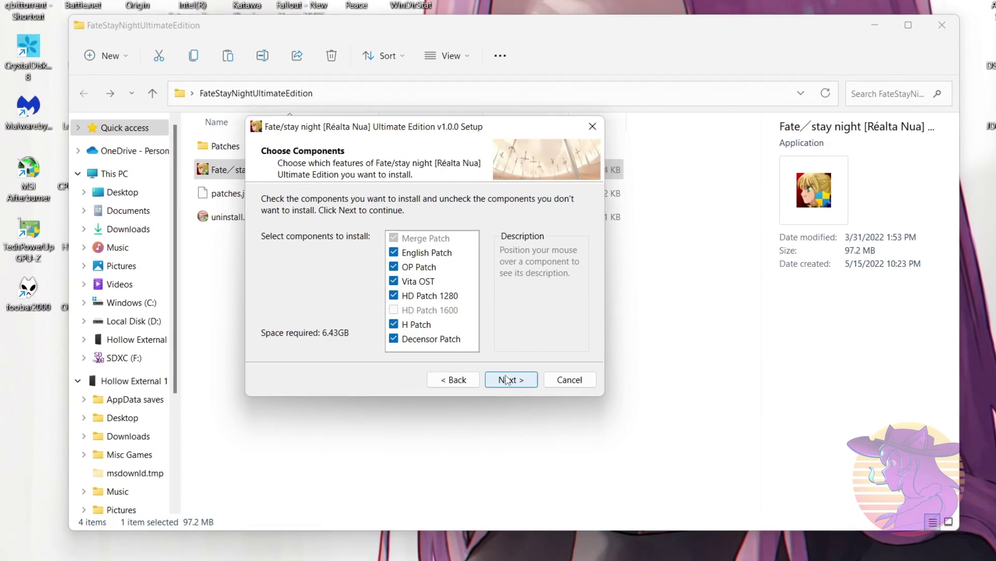
- Set the Fate route folder to C:\FSN Realta Nua\Fate
click(510, 382)
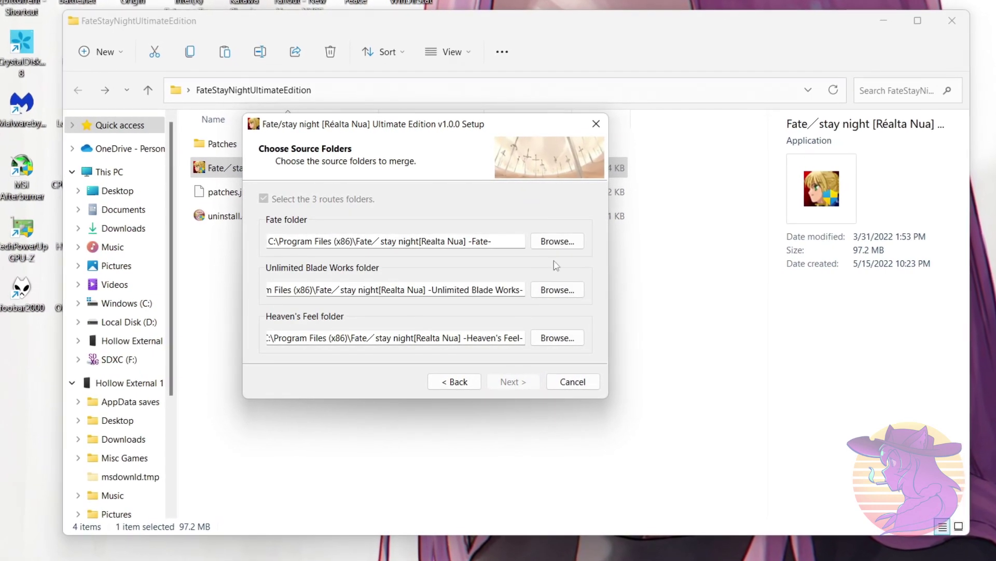
click(556, 241)
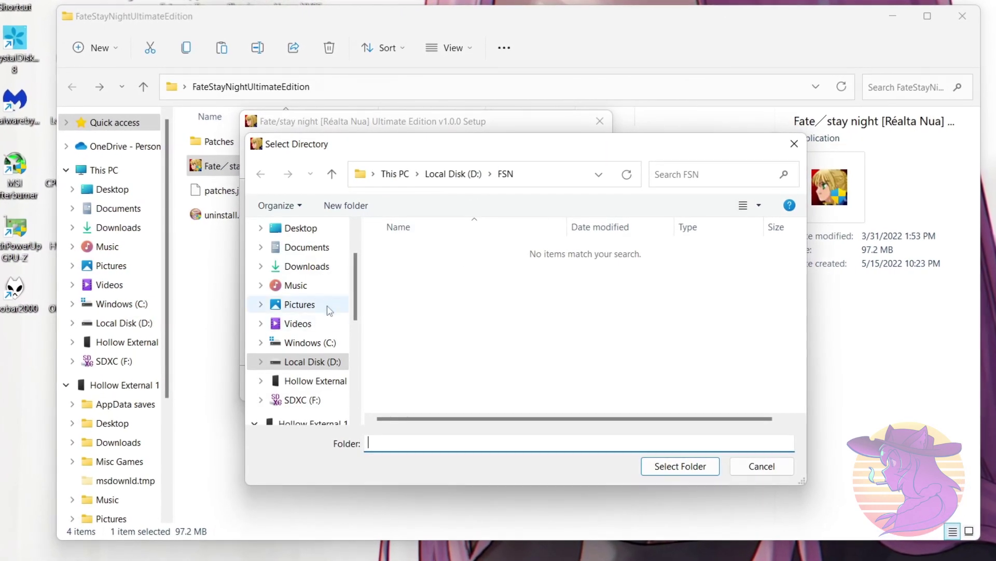
click(344, 343)
double_click(436, 325)
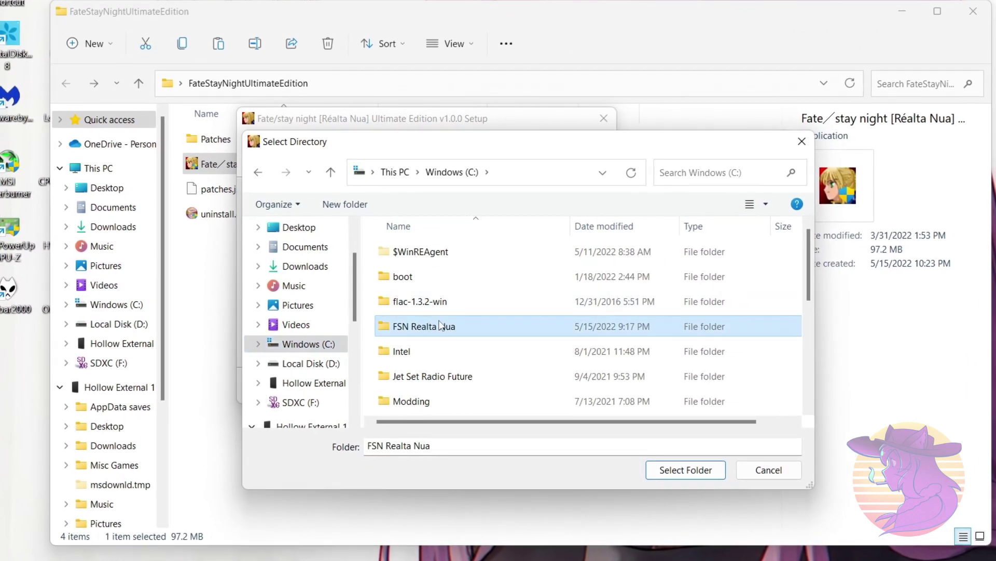
click(418, 258)
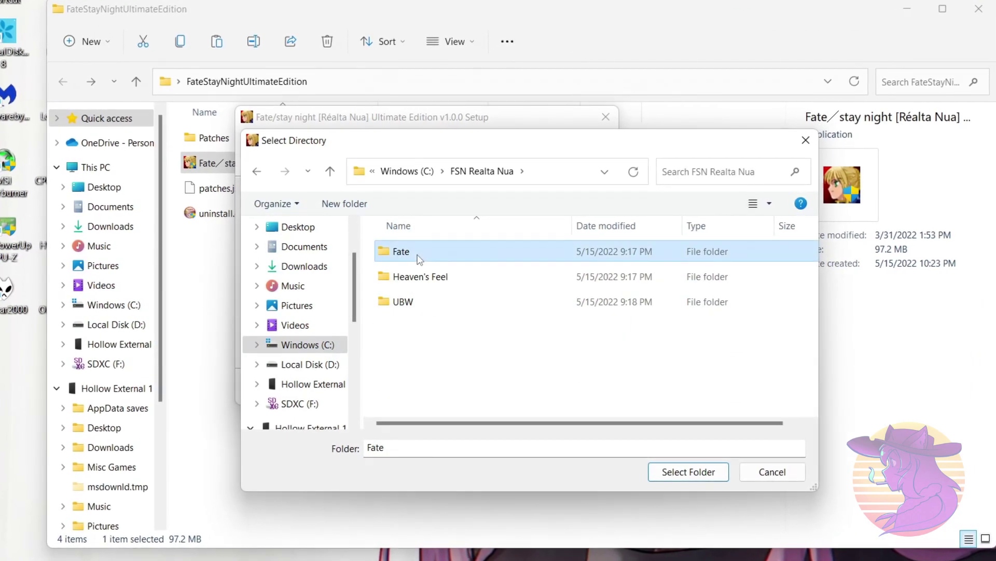
click(689, 471)
- Set the UBW and Heaven's Feel route folders inside C:\FSN Realta Nua
click(566, 292)
click(456, 329)
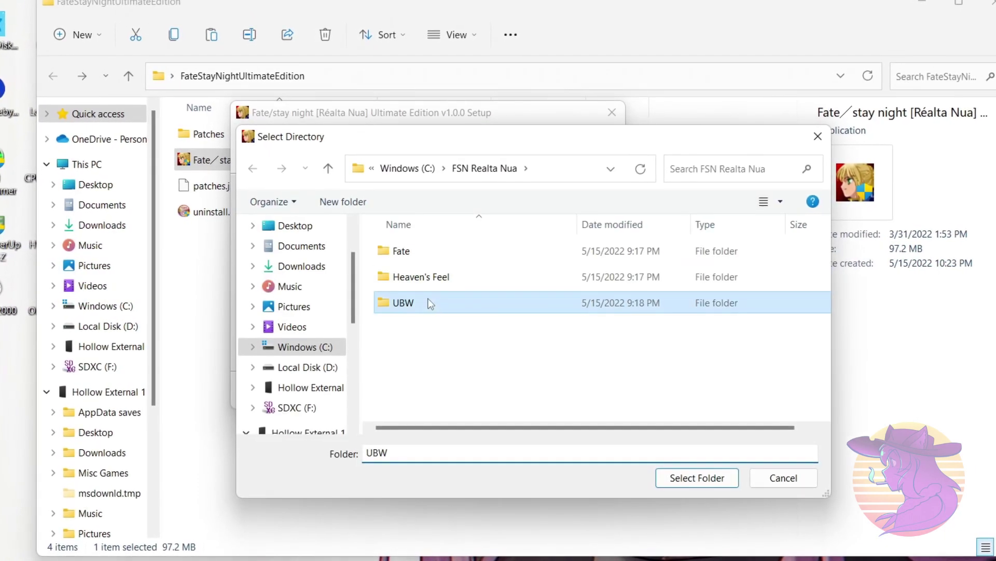
click(689, 473)
click(572, 344)
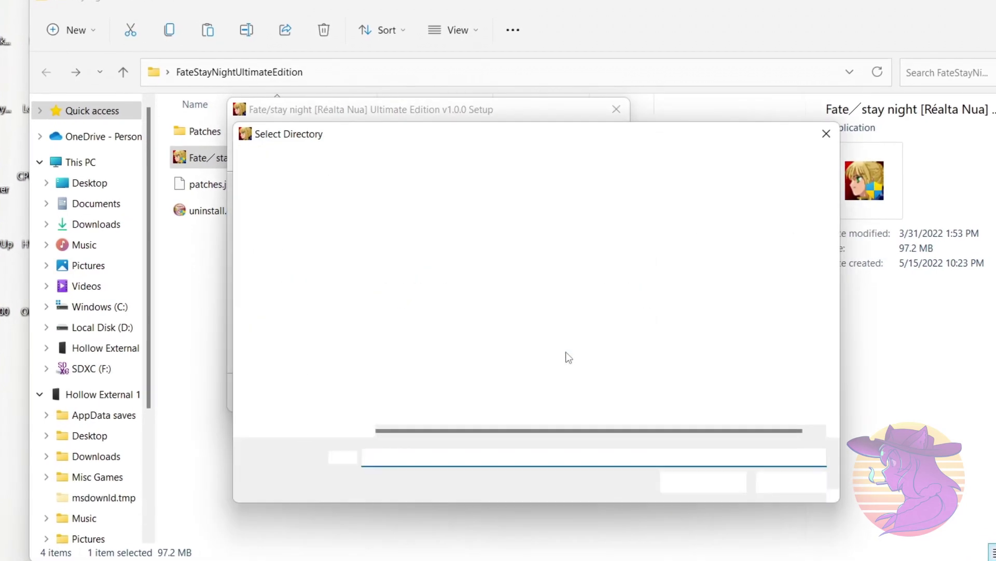
click(467, 278)
click(700, 482)
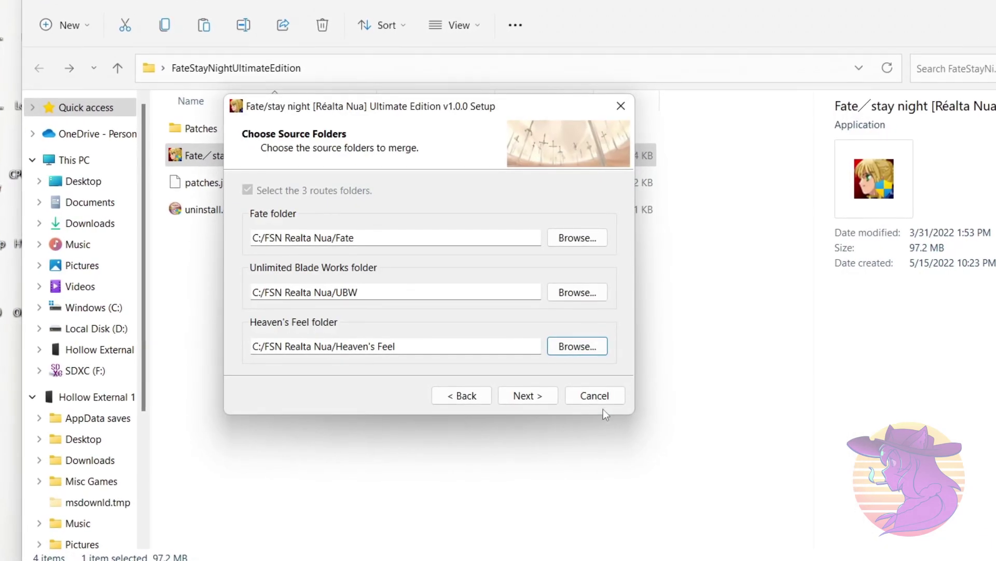
- Tick Create desktop shortcut and start the installation
click(540, 402)
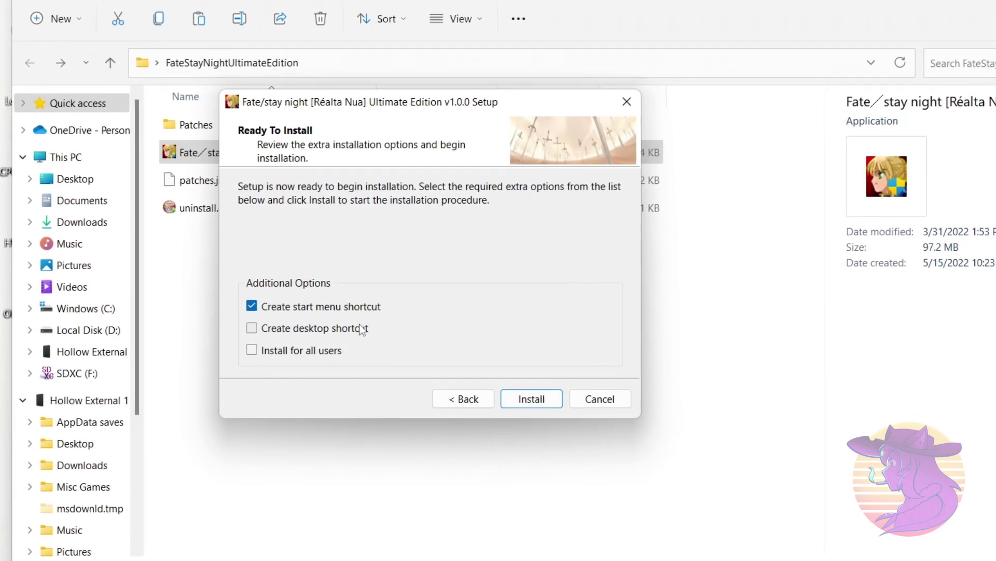
click(362, 329)
click(535, 402)
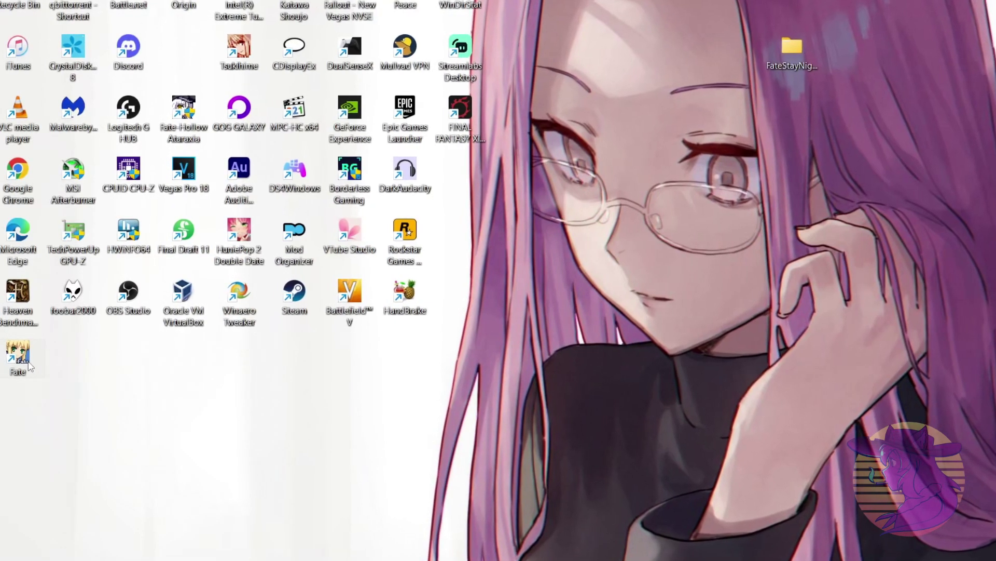
- Launch the Fate shortcut and pick a folder under Documents for faterealtanua_savedata
double_click(27, 363)
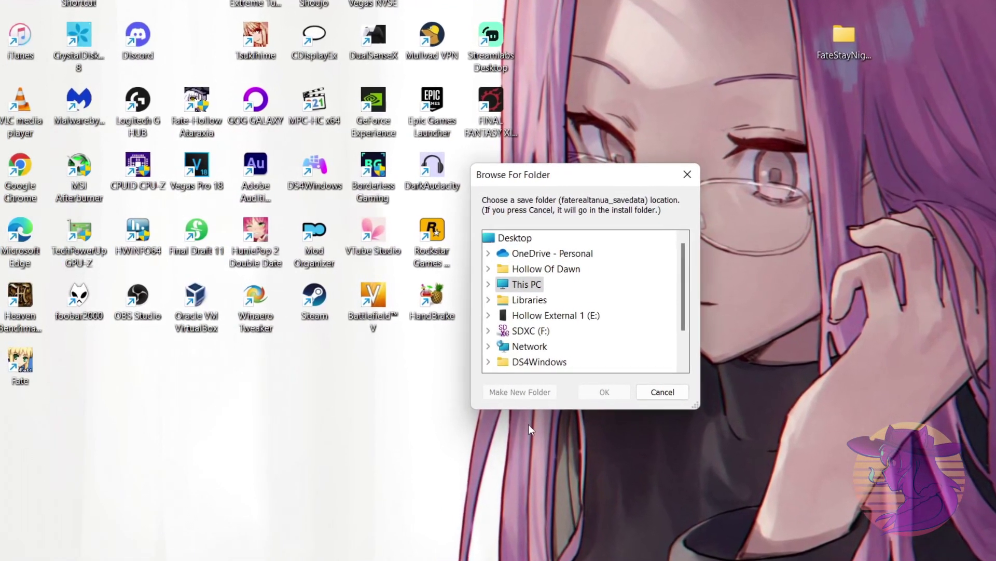
click(500, 301)
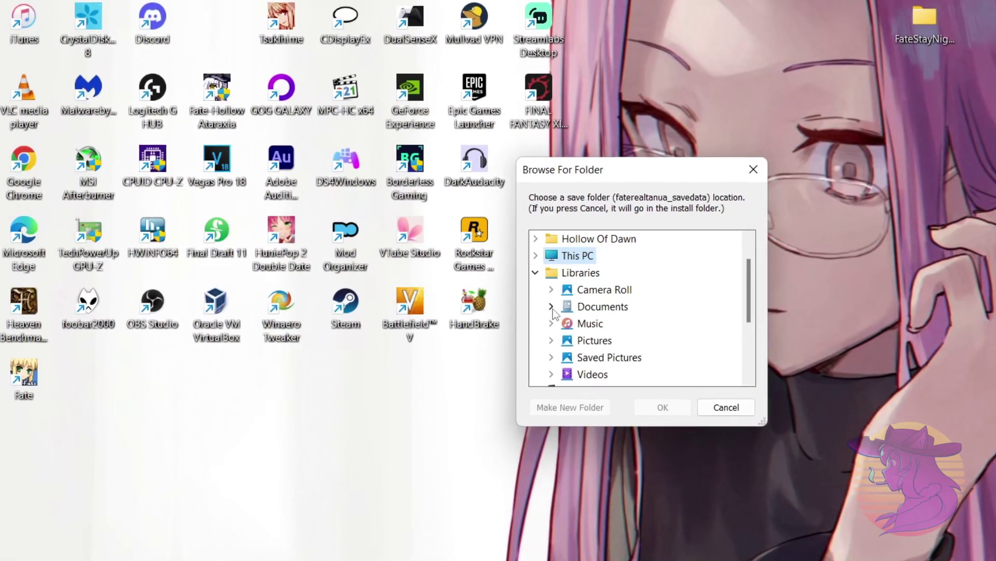
click(551, 307)
click(588, 324)
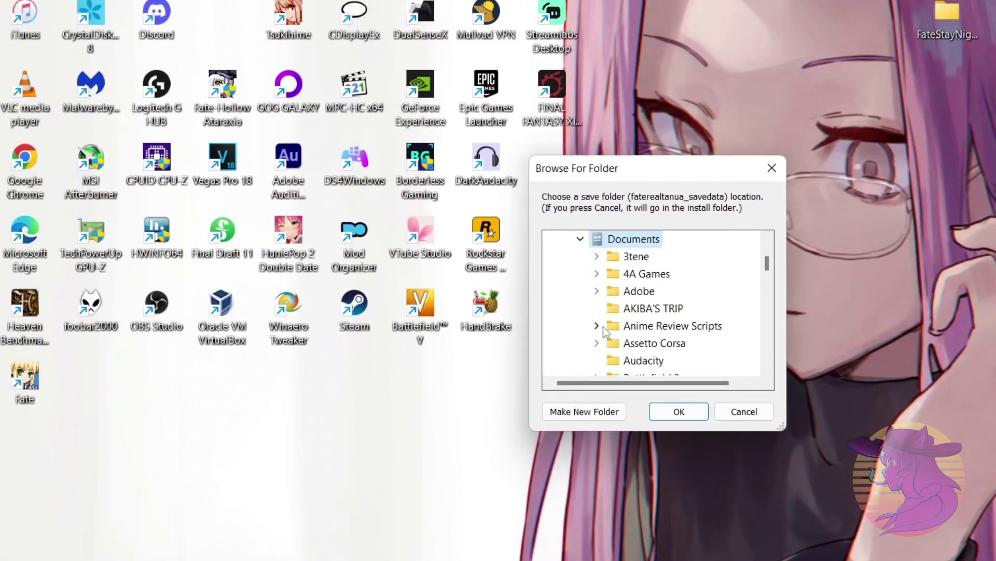
click(696, 410)
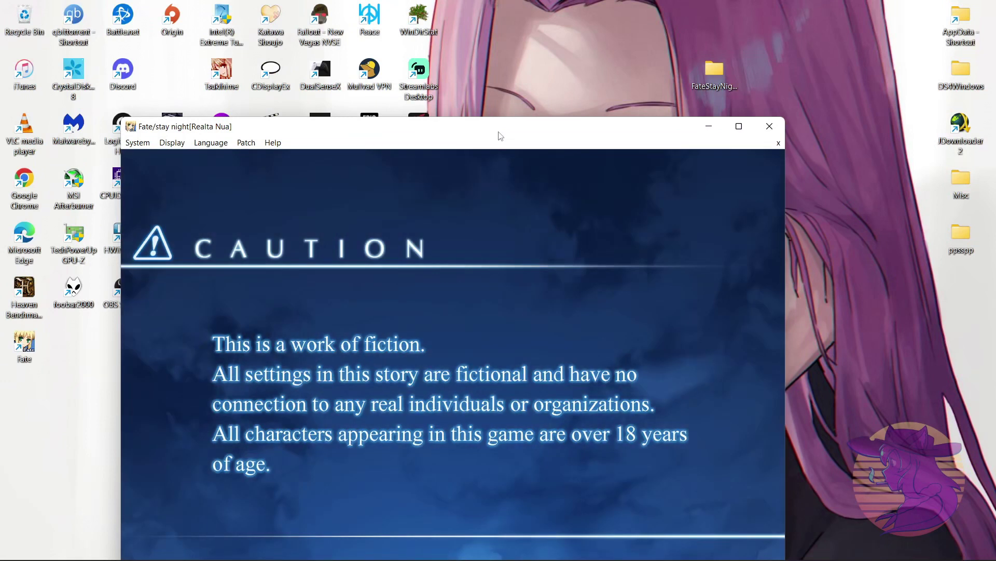
- Raise the Réalta Nua game window toward the top of the screen while the CAUTION intro plays
drag(500, 135, 522, 29)
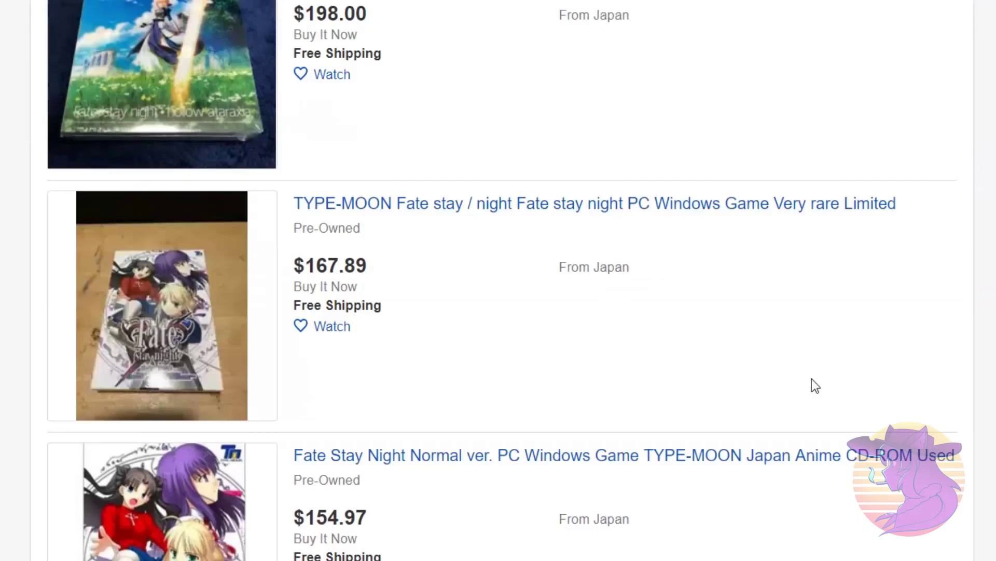
- Scroll down to the Siliconera sentence on English-language support, highlight it, then clear the highlight
scroll(813, 384, down, 6)
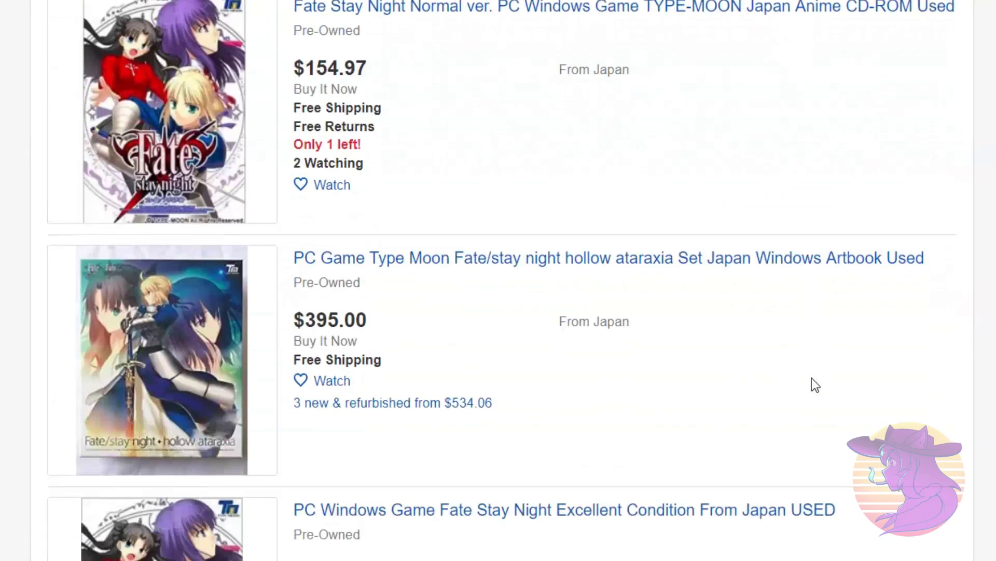
scroll(812, 378, down, 10)
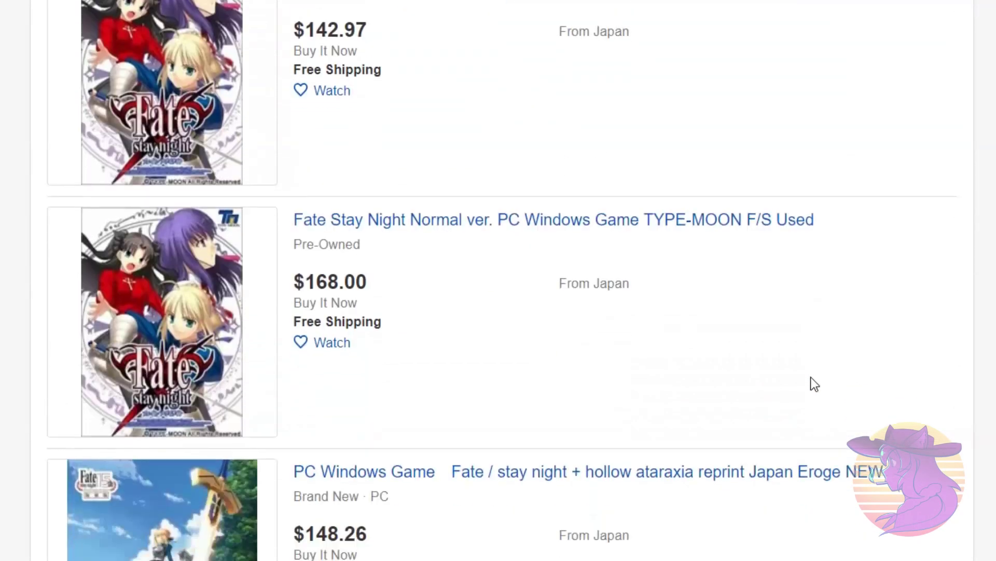
scroll(812, 377, down, 10)
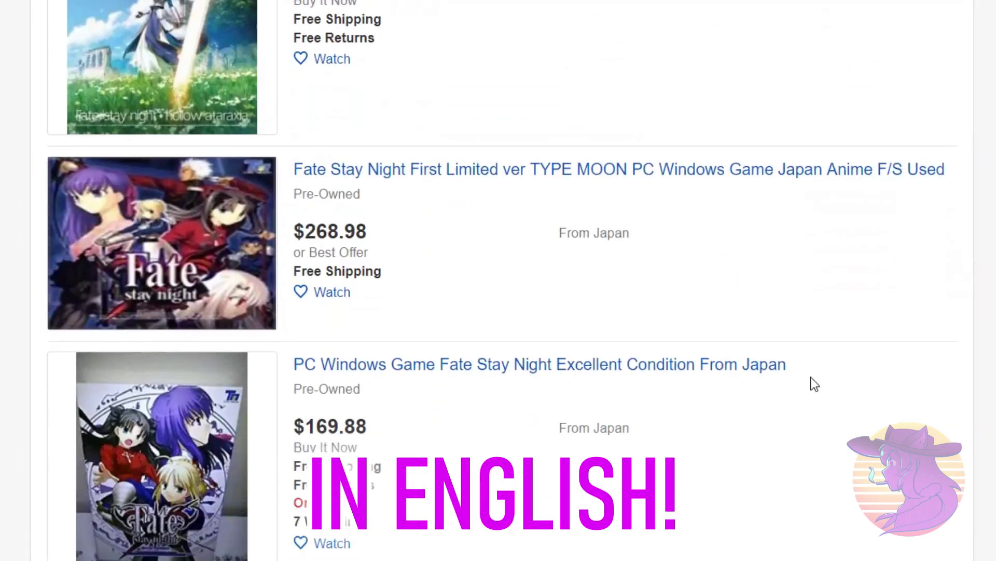
scroll(814, 383, down, 7)
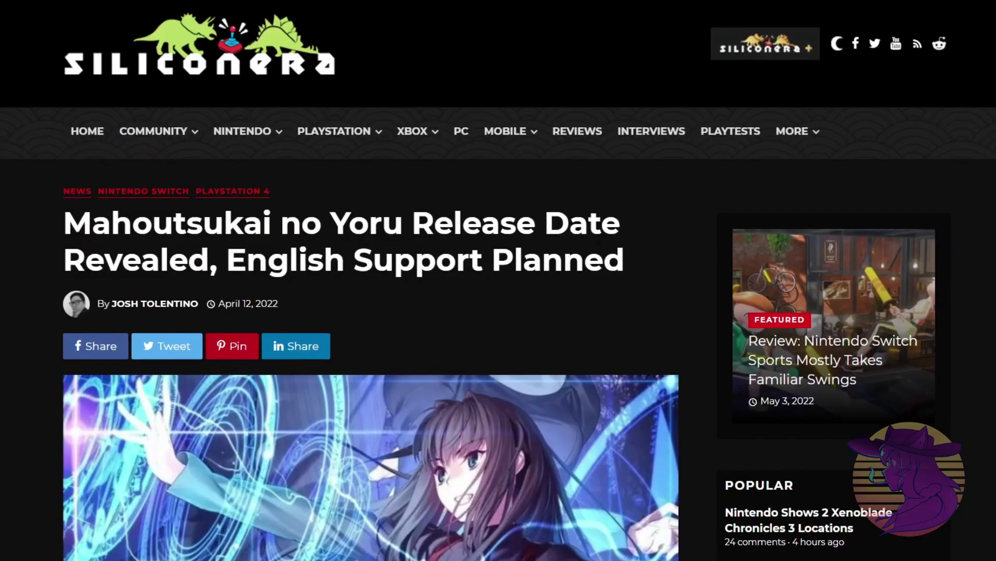
scroll(566, 235, down, 10)
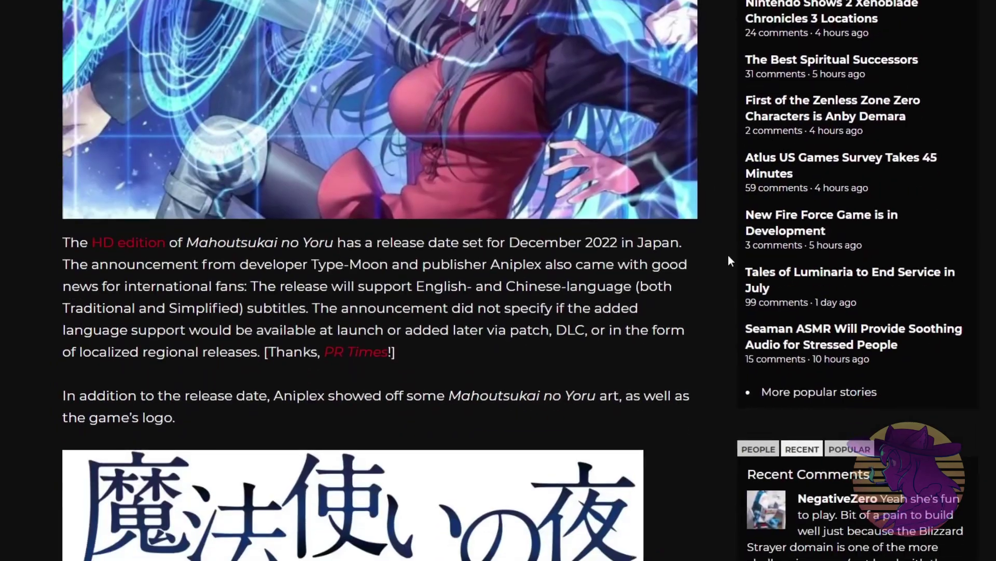
scroll(727, 257, down, 2)
scroll(729, 263, down, 3)
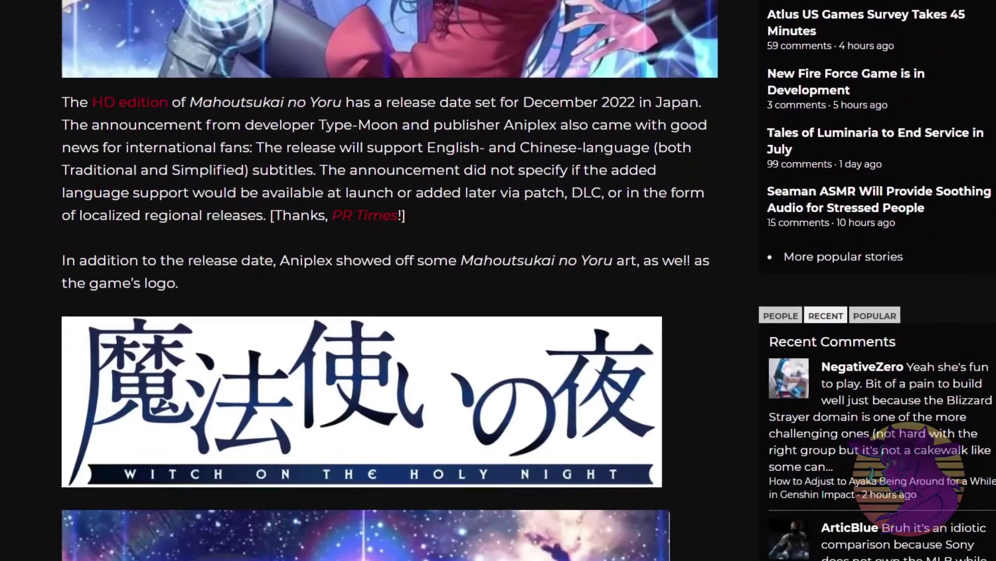
drag(257, 148, 671, 148)
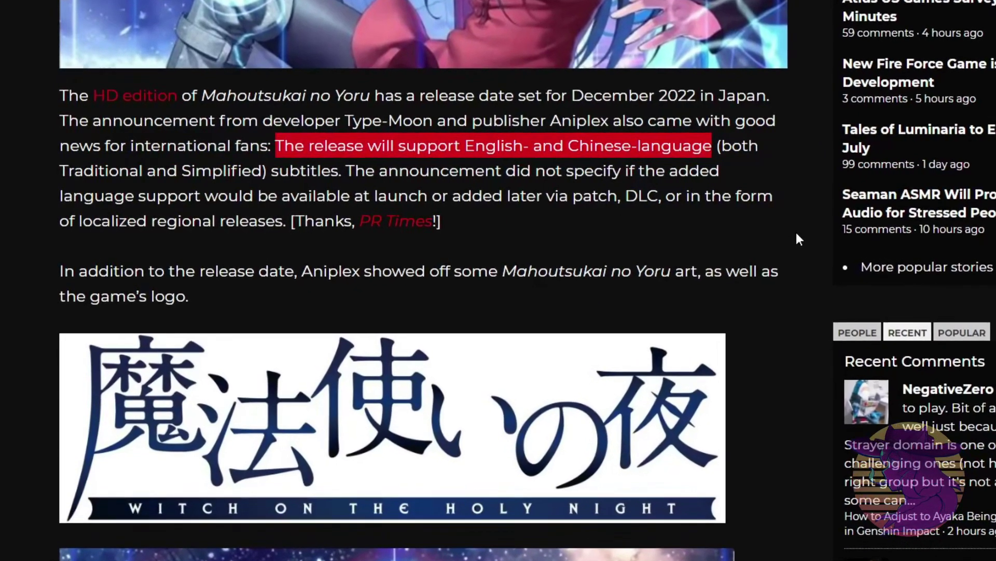
click(794, 232)
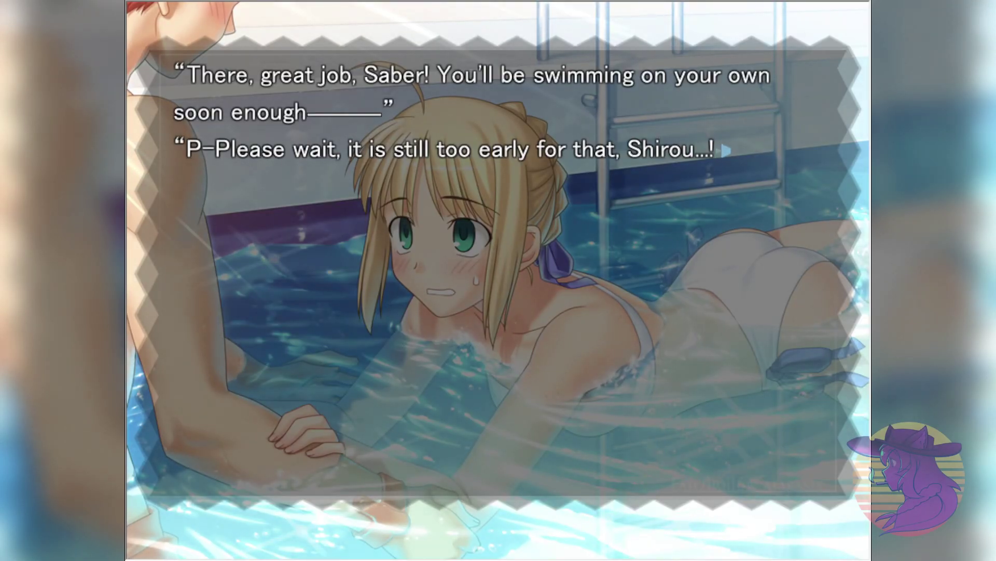
- Advance four lines of English narration with Enter, past the Fragarach passage
key(Return)
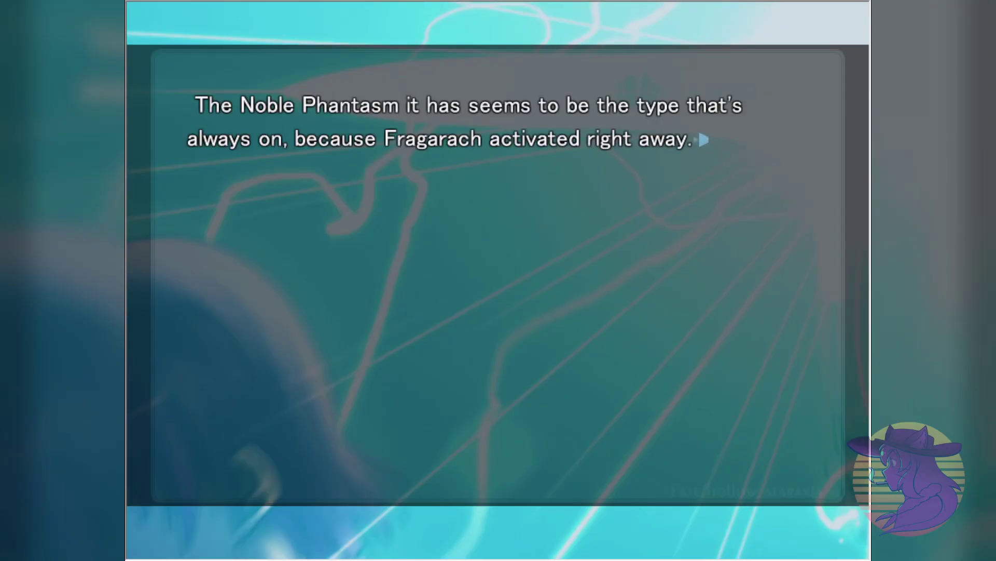
key(Return)
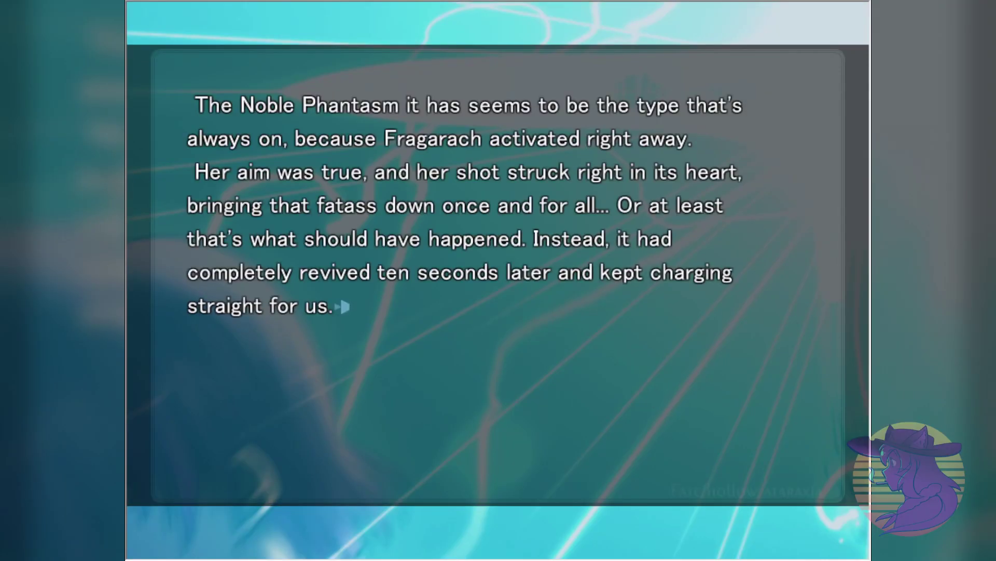
key(Return)
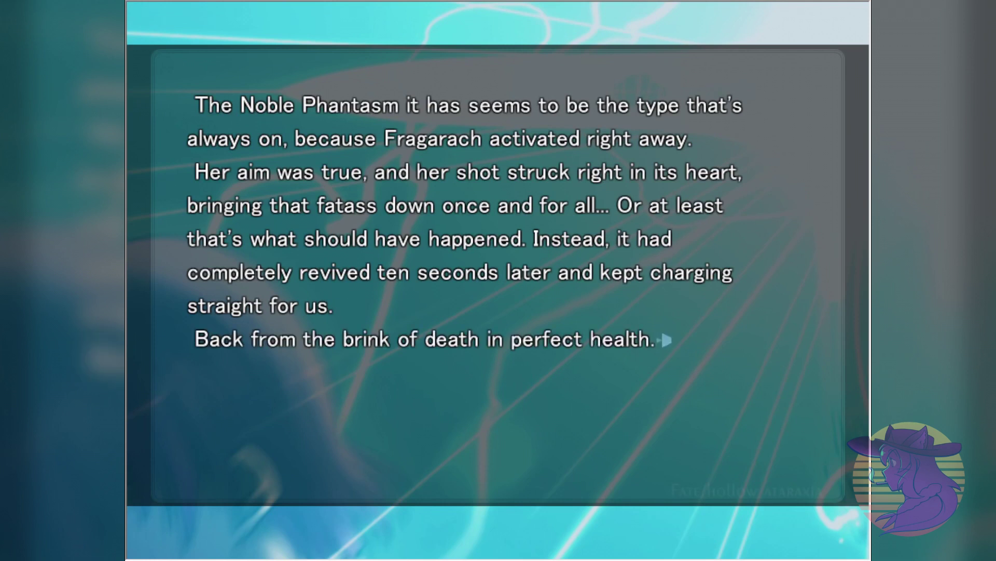
key(Return)
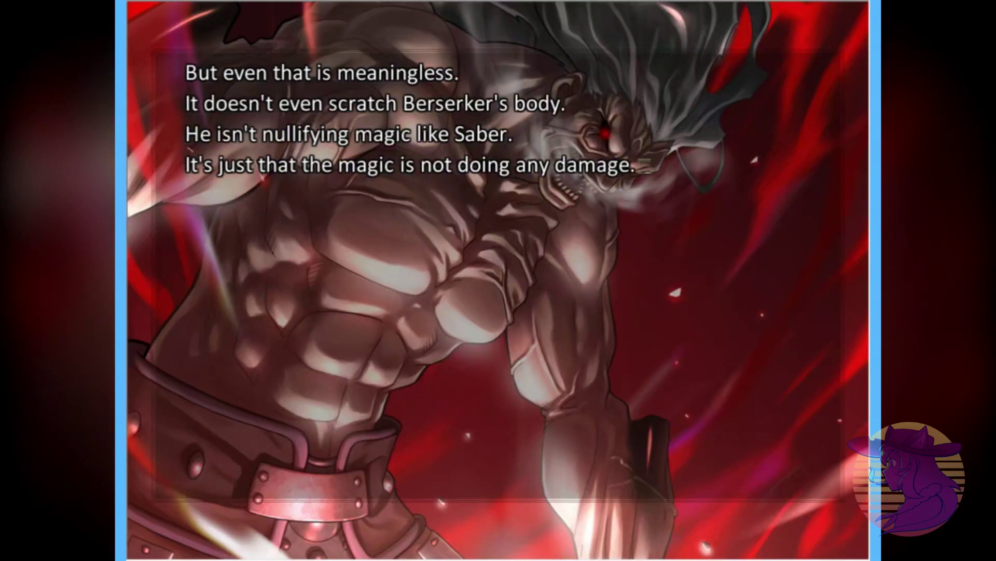
- Continue through the next scene's dialogue and narration up to Archer's next line
key(Return)
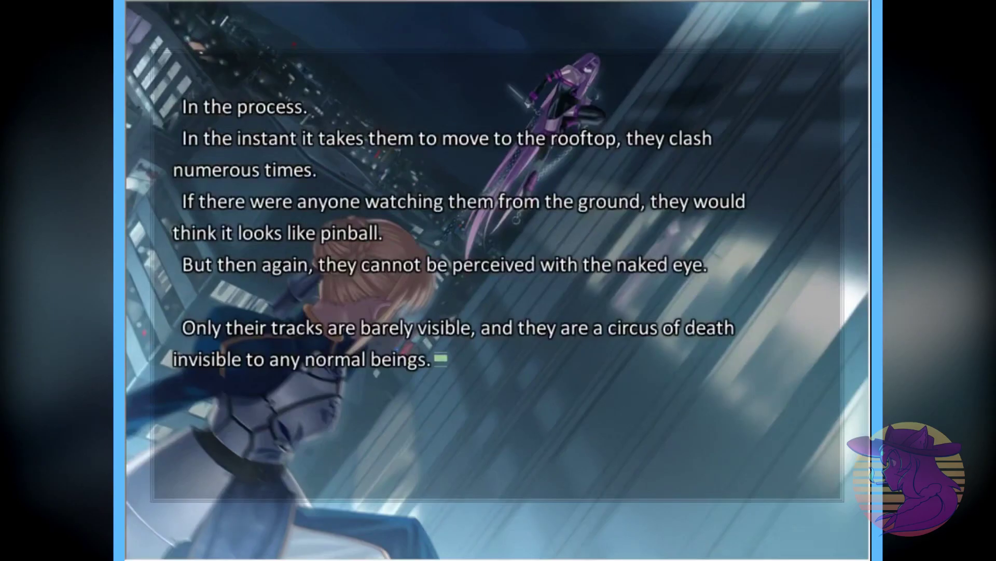
key(Return)
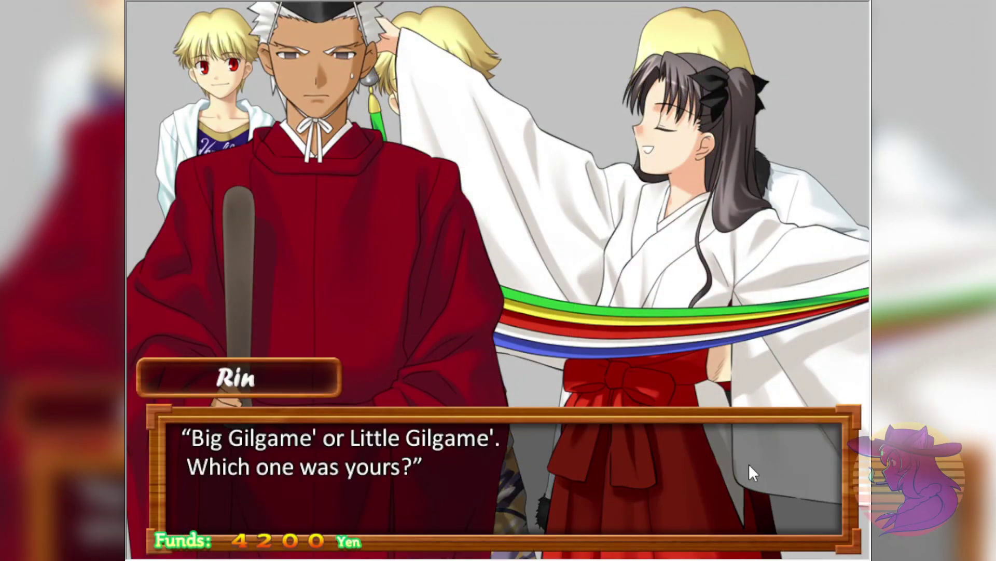
click(749, 465)
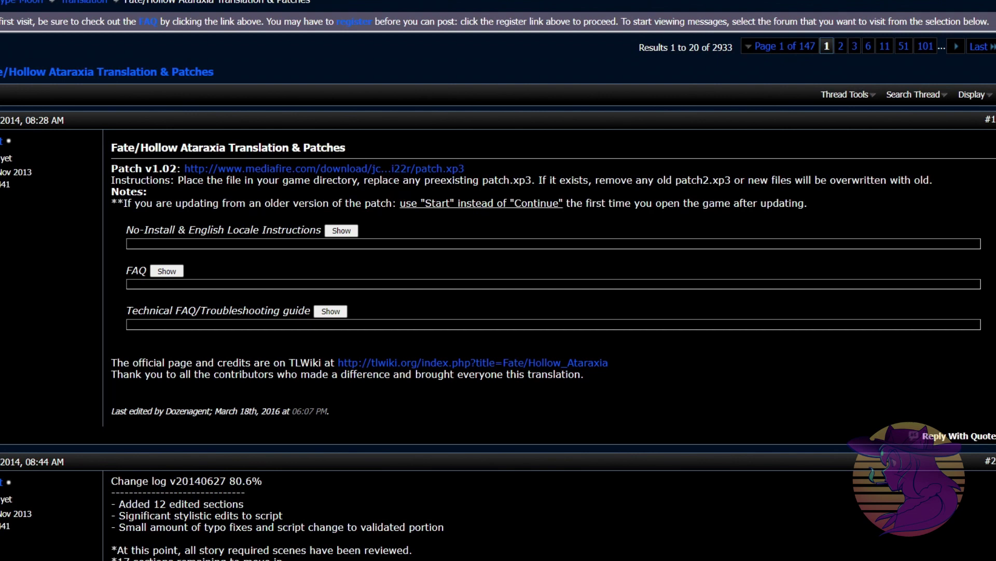
- Get the v1.02 patch.xp3 from the MediaFire link and drag it toward the game folder
click(335, 170)
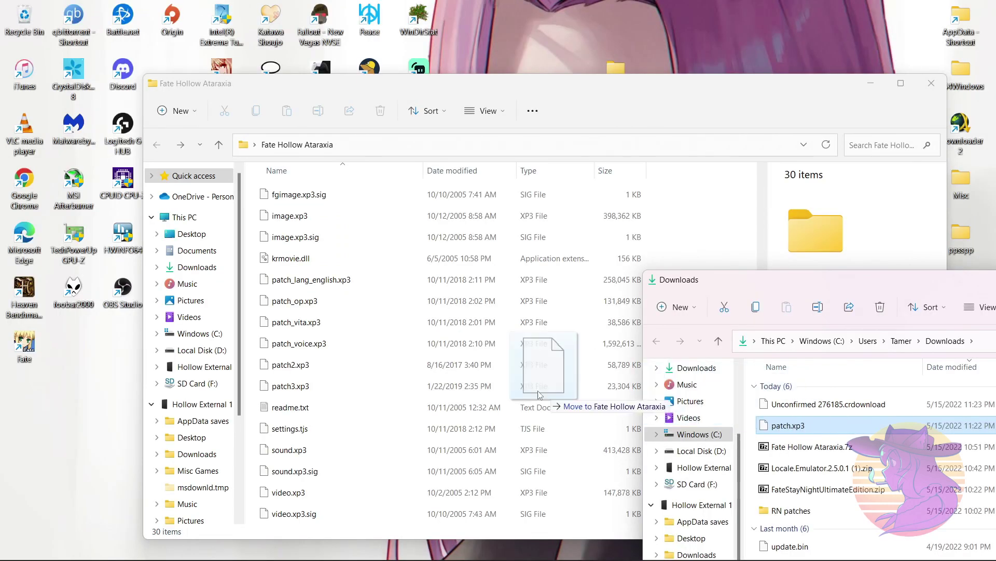
drag(530, 389, 247, 334)
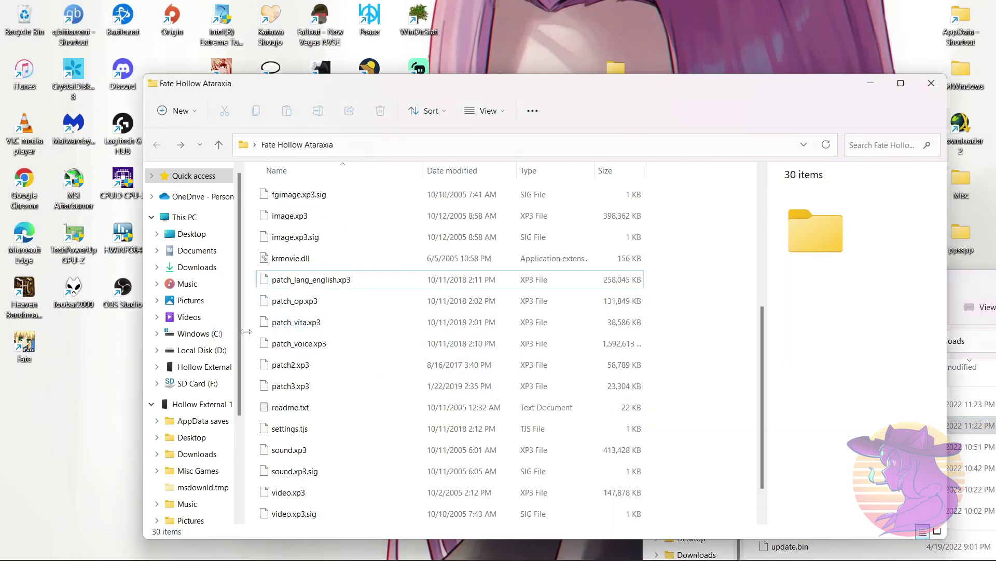
- Launch FateFD.exe from the game folder and select the files from patch.xp3 to patch3.xp3
scroll(366, 410, up, 1)
scroll(367, 410, up, 4)
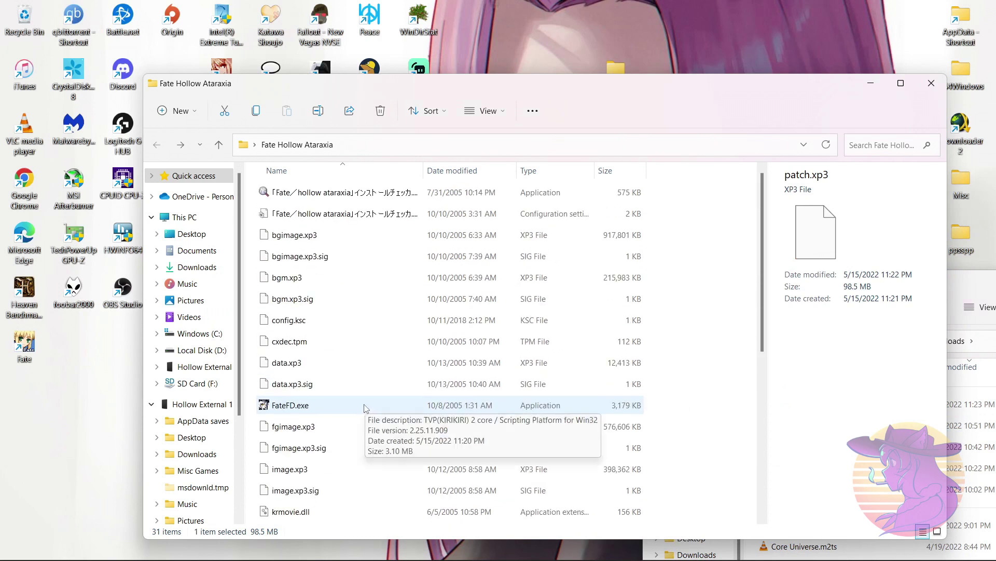
double_click(304, 342)
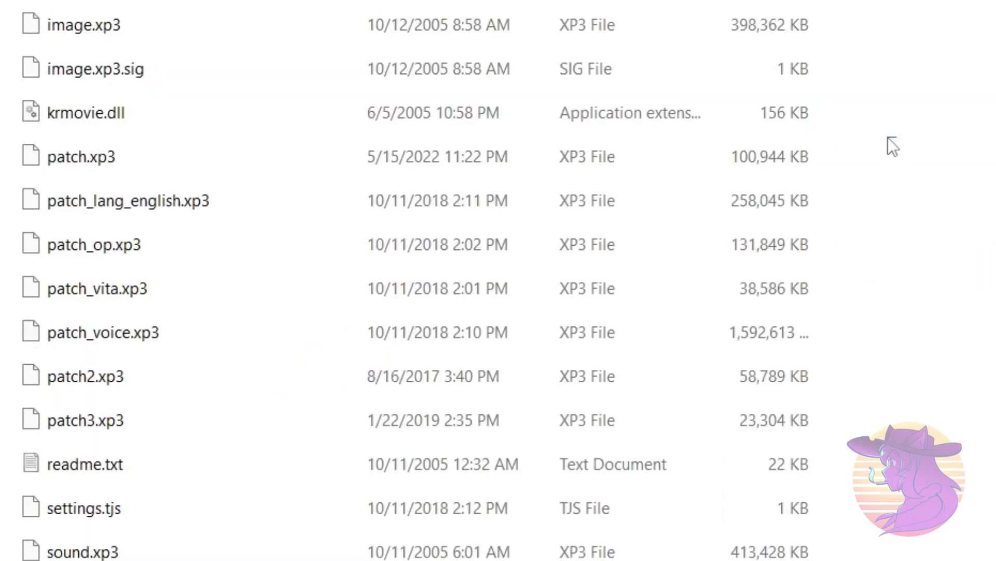
drag(896, 137, 475, 410)
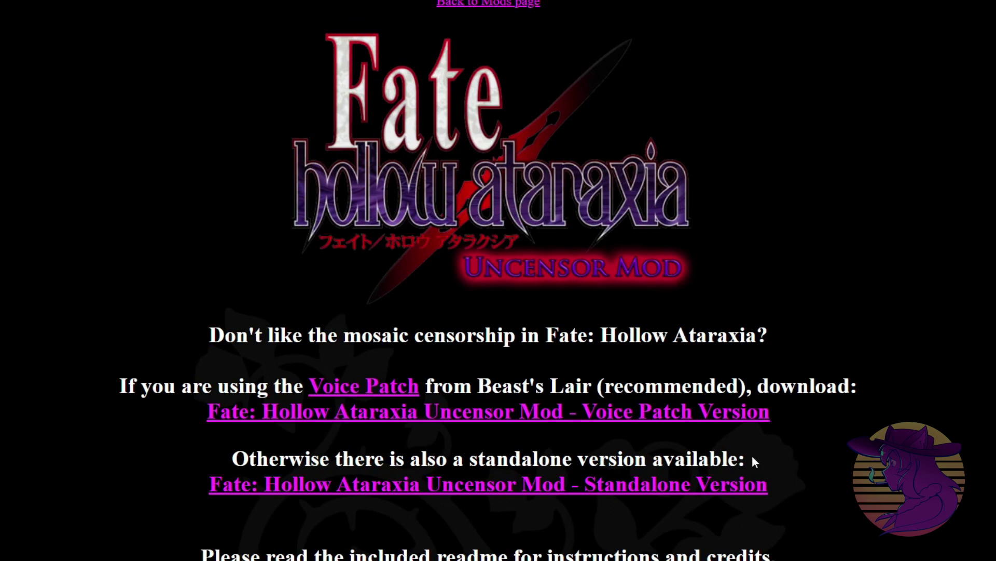
- Advance two English dialogue lines, then hold Ctrl to skip to Rin's line about Makidera-san's taste
scroll(389, 188, down, 7)
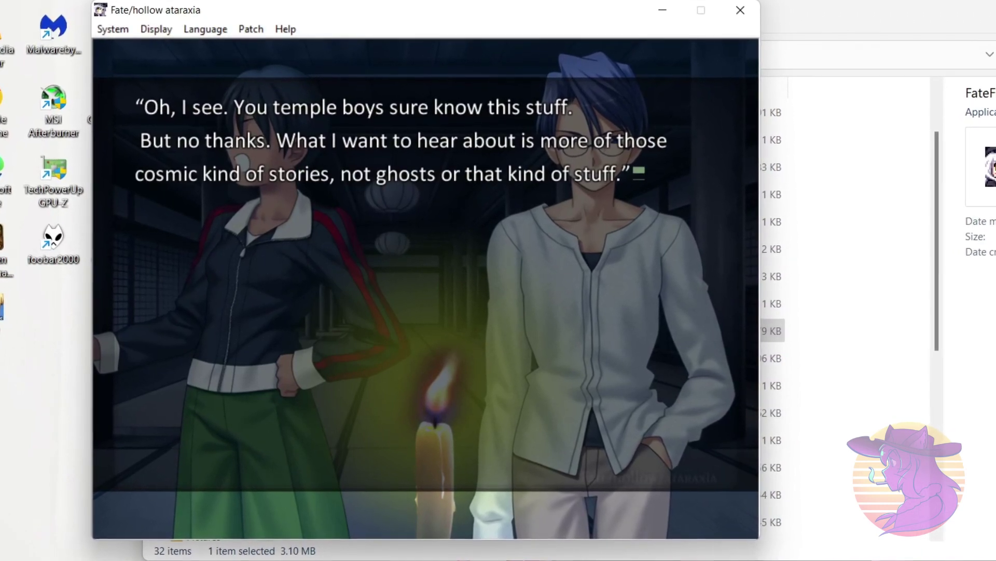
click(489, 337)
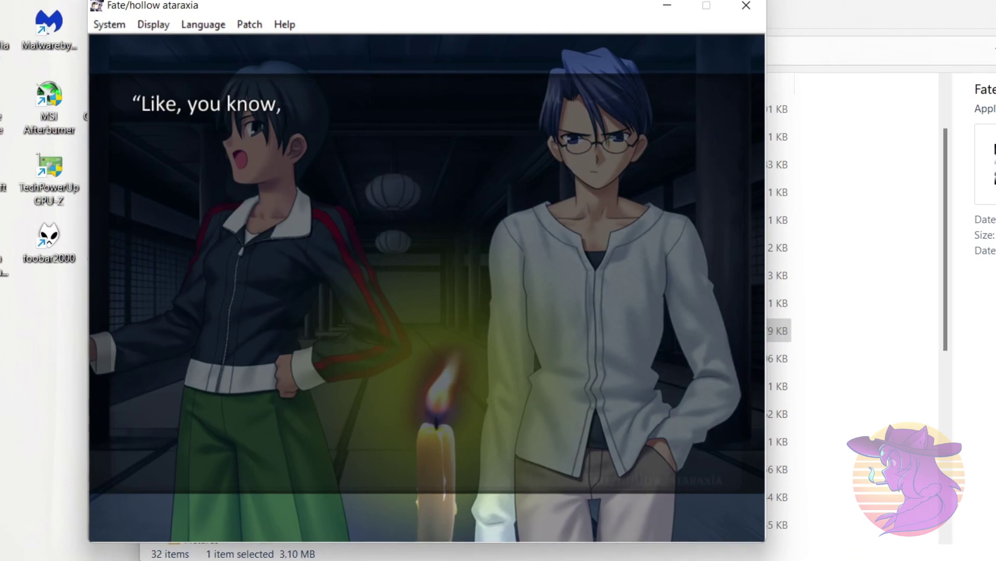
click(502, 322)
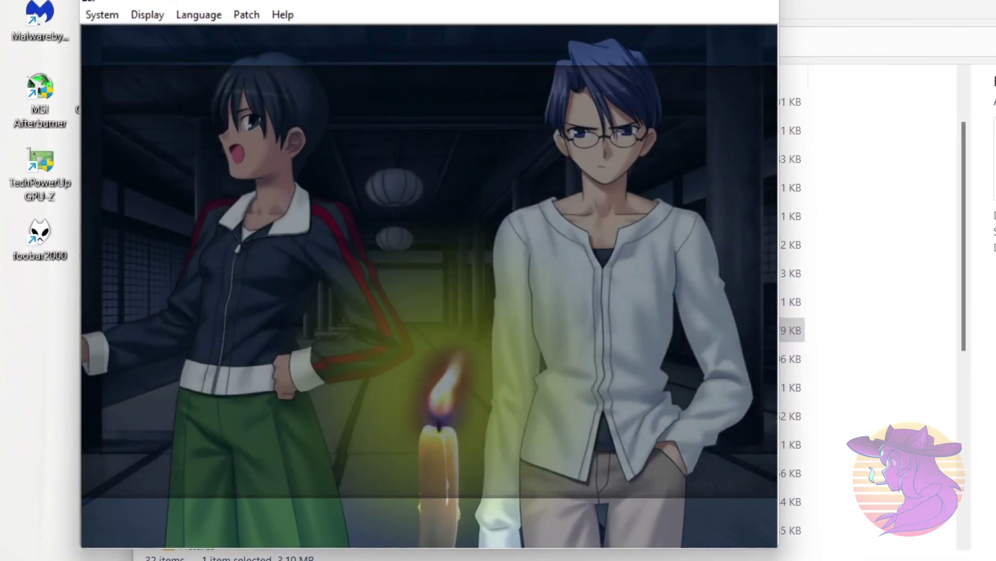
key(ctrl)
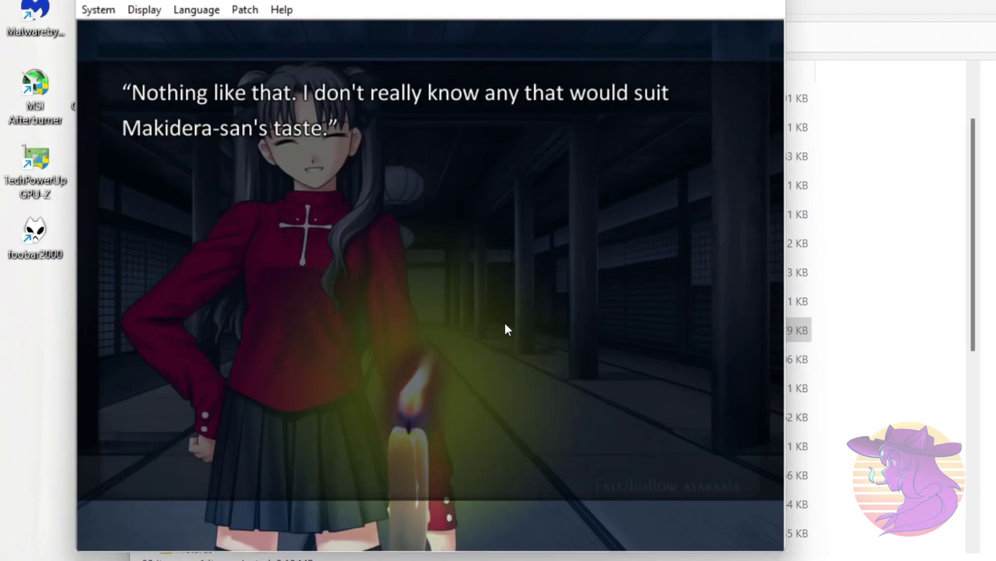